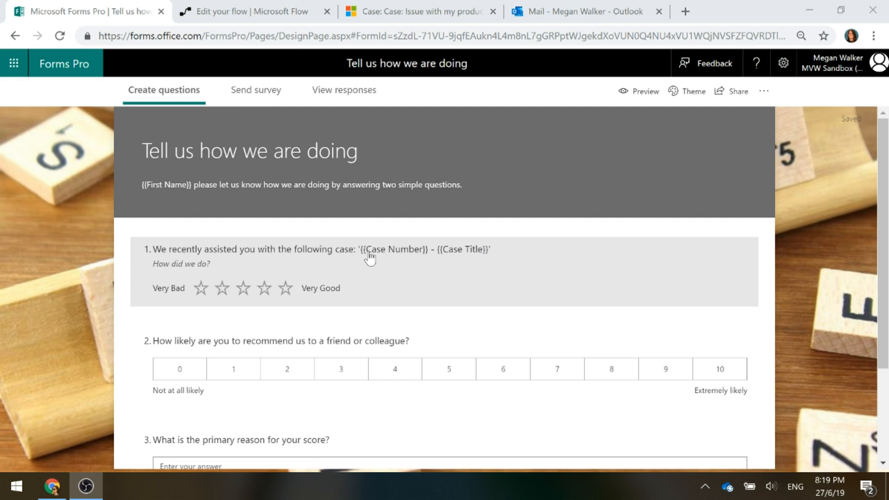
Step: Review the rating, recommendation and reason questions of the survey "Tell us how we are doing"
scroll(476, 275, down, 1)
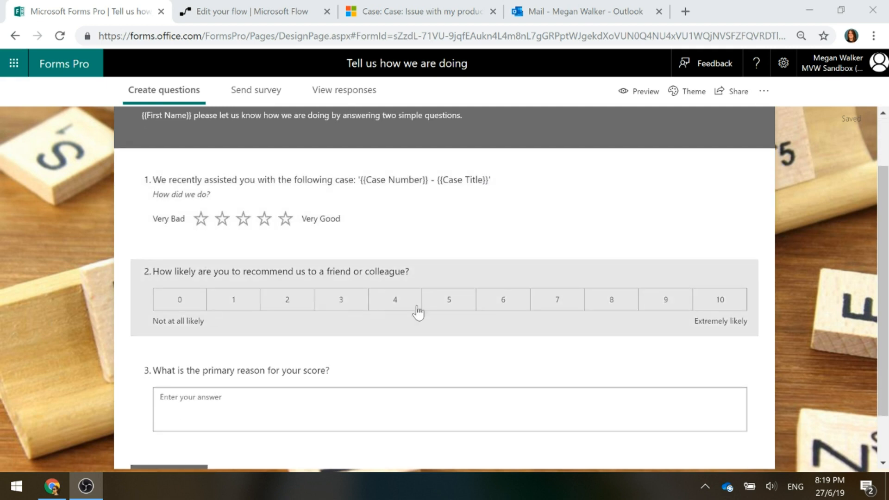
scroll(359, 375, down, 1)
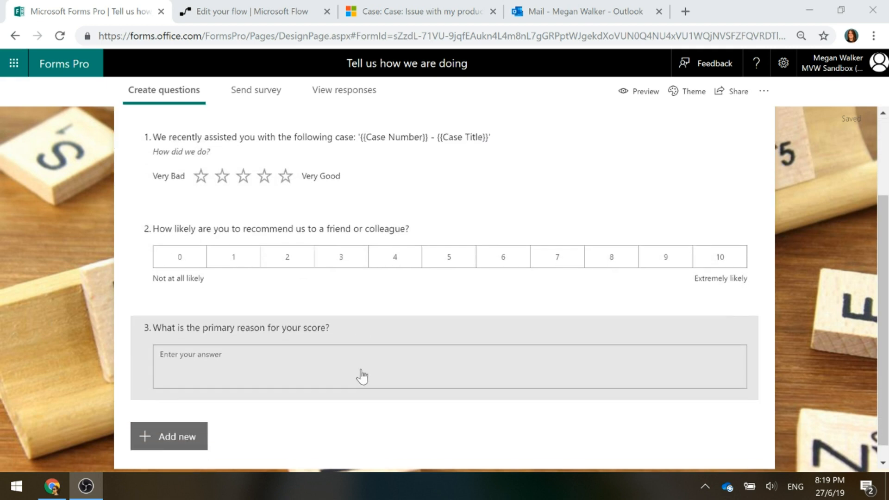
scroll(675, 335, up, 2)
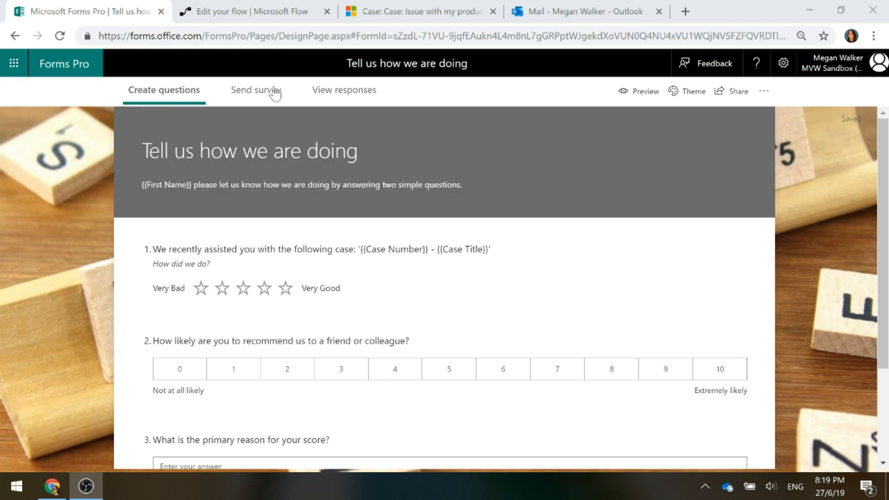
Step: Open the survey's email distribution options, preview the message in the Feedback Template, and reopen the email form
click(268, 97)
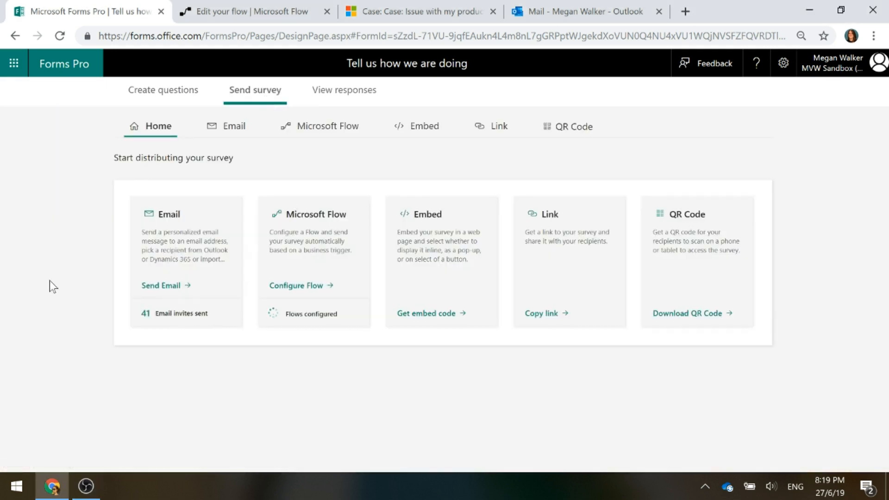
click(156, 287)
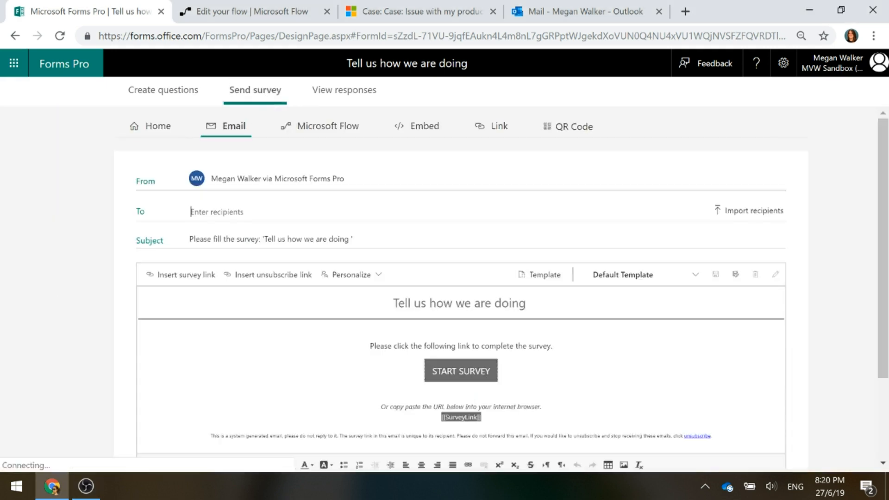
click(623, 278)
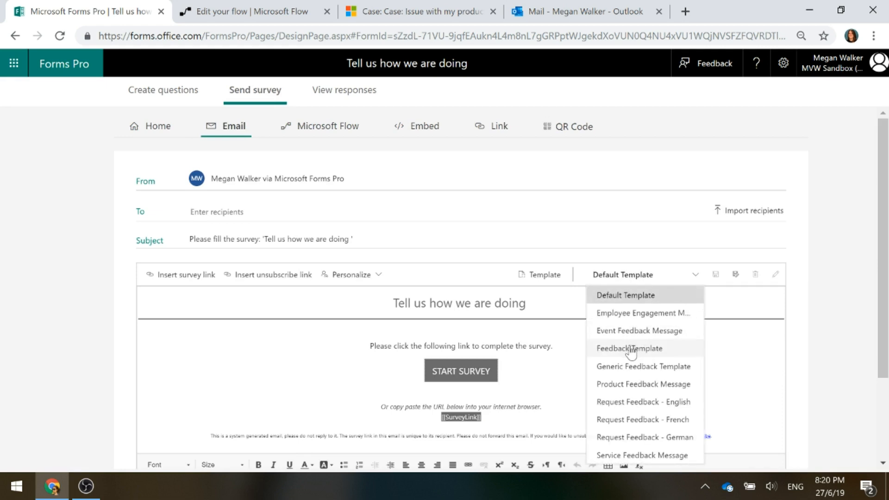
click(614, 353)
scroll(858, 308, down, 3)
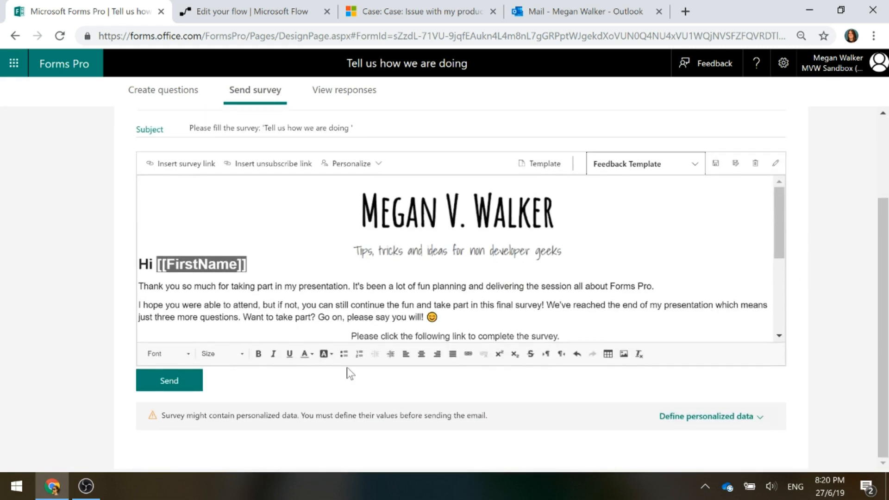
scroll(347, 368, up, 3)
click(132, 125)
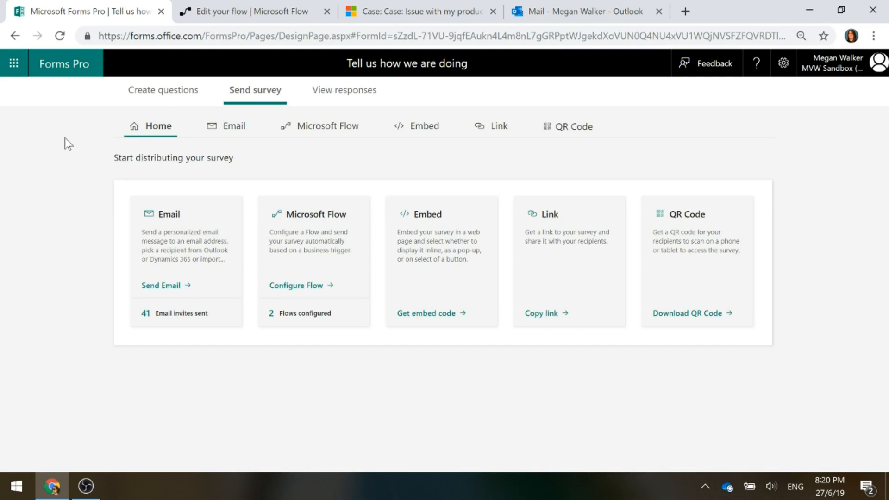
click(181, 234)
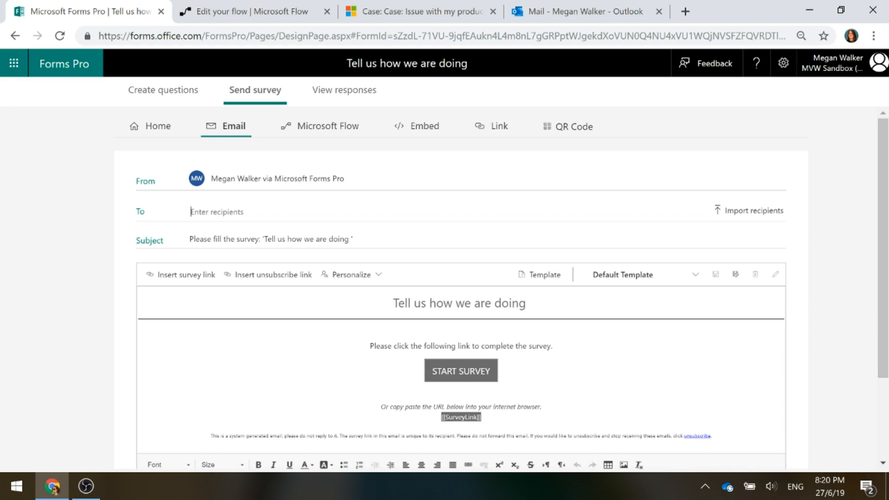
Step: Switch to the flow in Microsoft Flow and inspect the settings of its record-update trigger and case-resolved condition
click(252, 14)
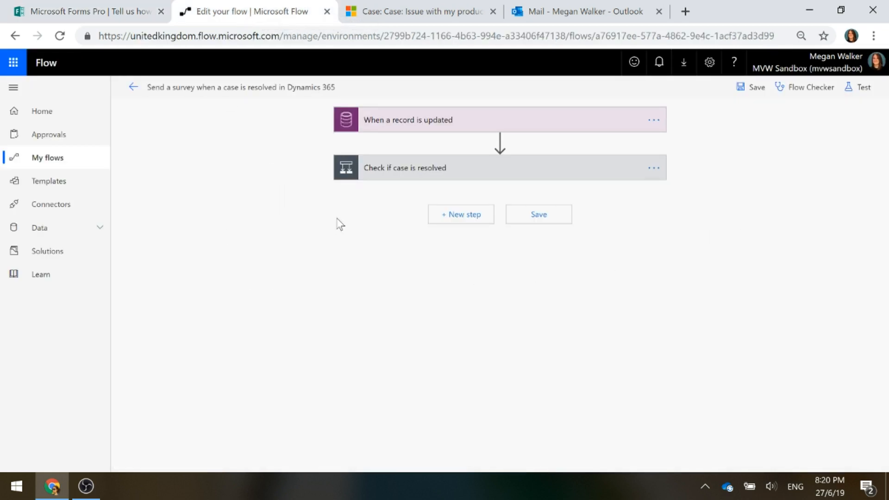
click(422, 121)
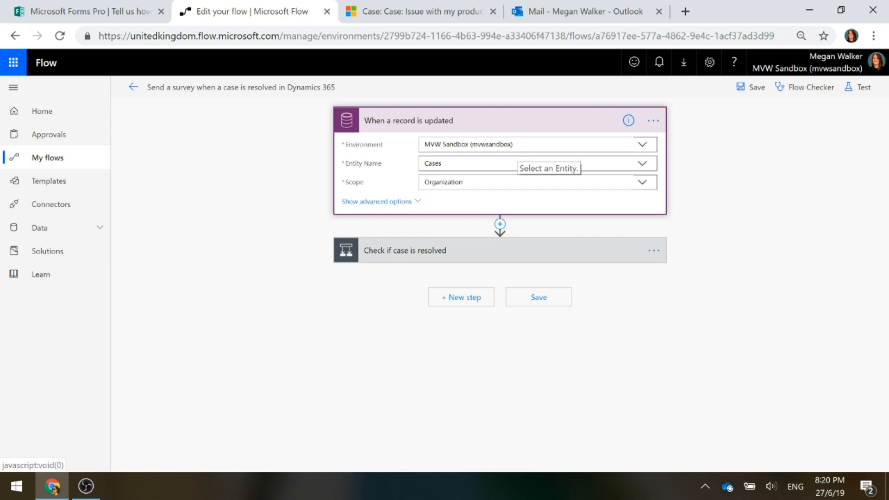
click(406, 256)
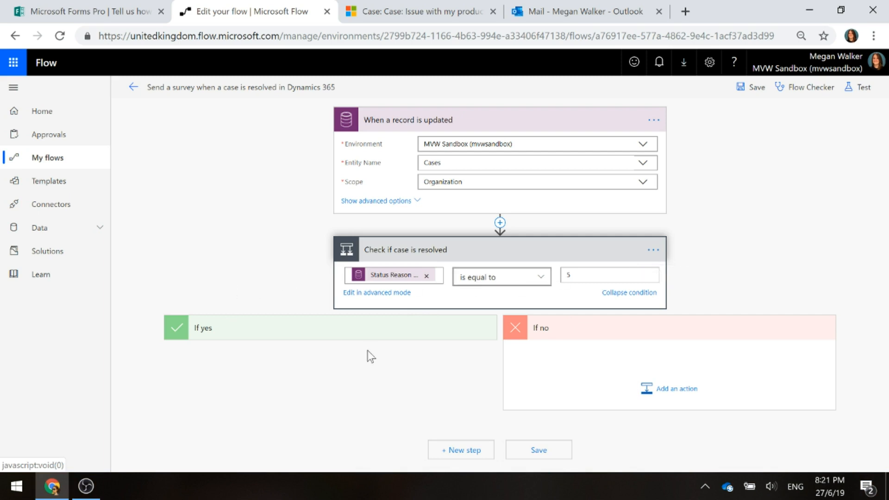
Step: Expand the If yes branch and view the actions it contains
click(262, 337)
scroll(786, 298, down, 2)
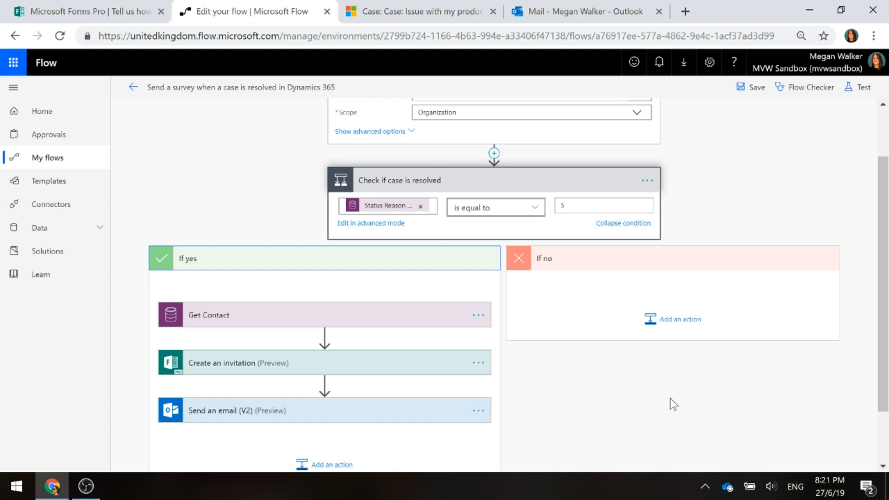
scroll(604, 355, down, 2)
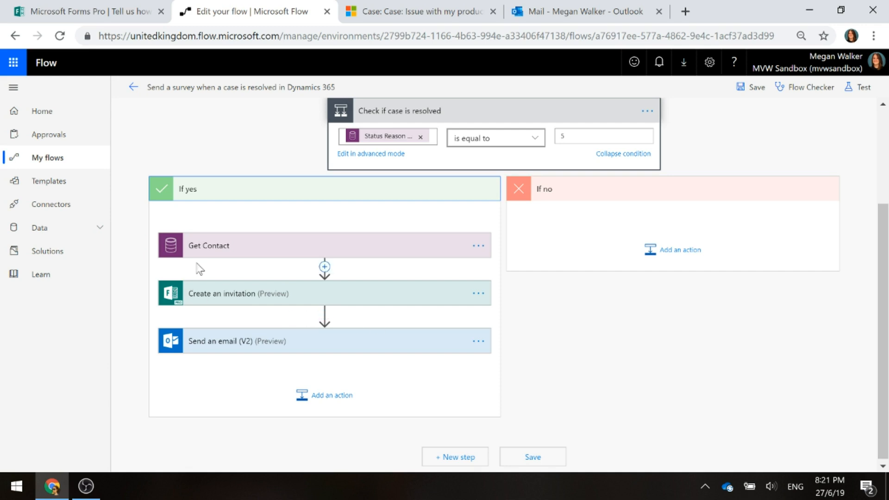
Step: Inspect the Get Contact action, search the dynamic content for "customer" for its item identifier, and collapse the action
click(273, 249)
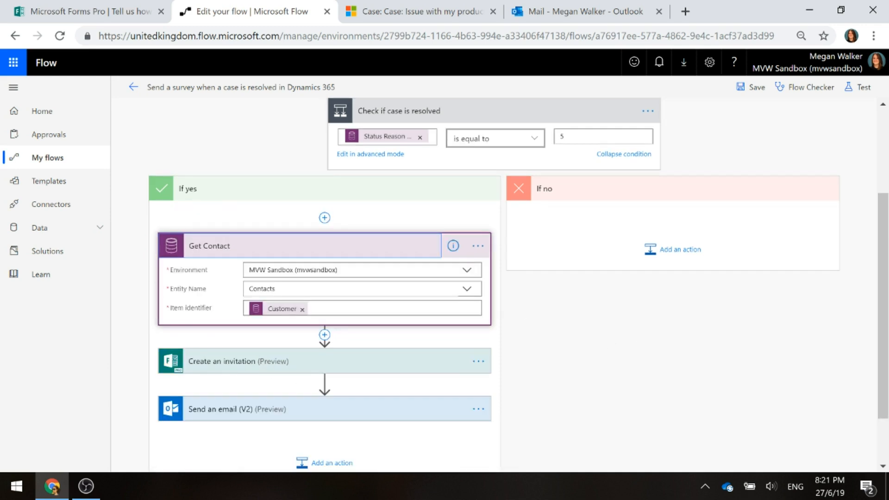
click(370, 309)
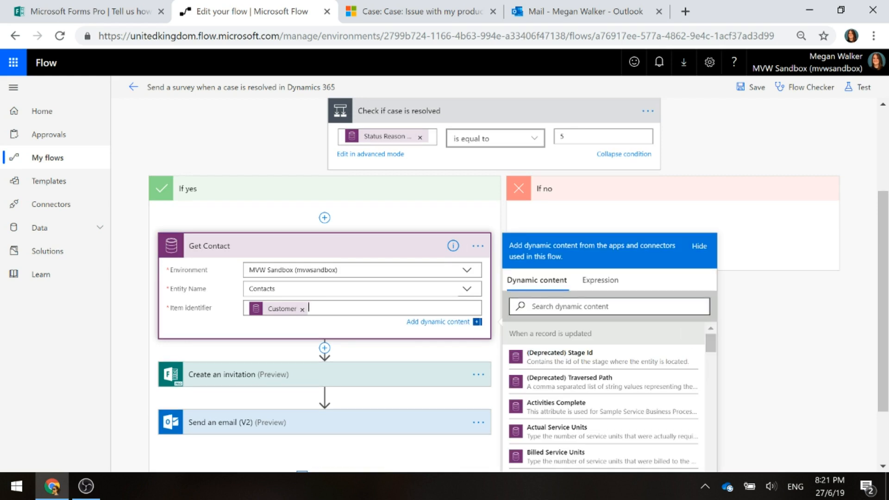
click(667, 307)
text(cusomter)
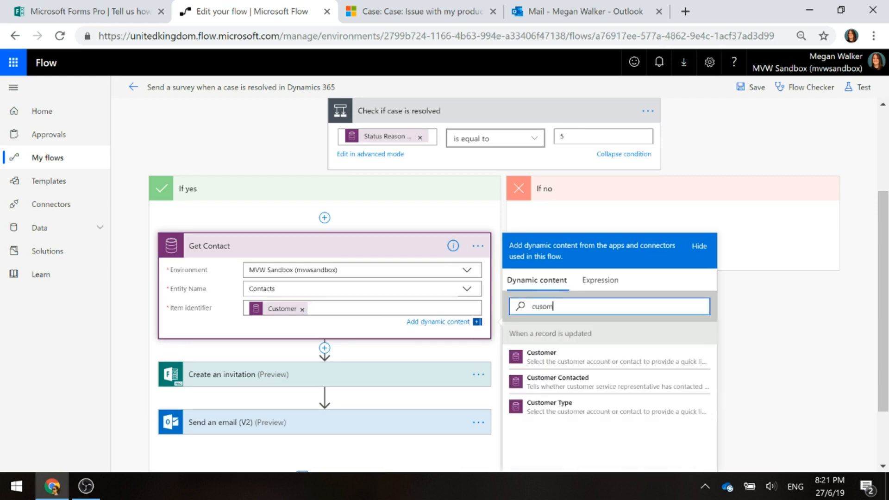
key(BackSpace)
key(BackSpace)
key(BackSpace)
key(BackSpace)
key(BackSpace)
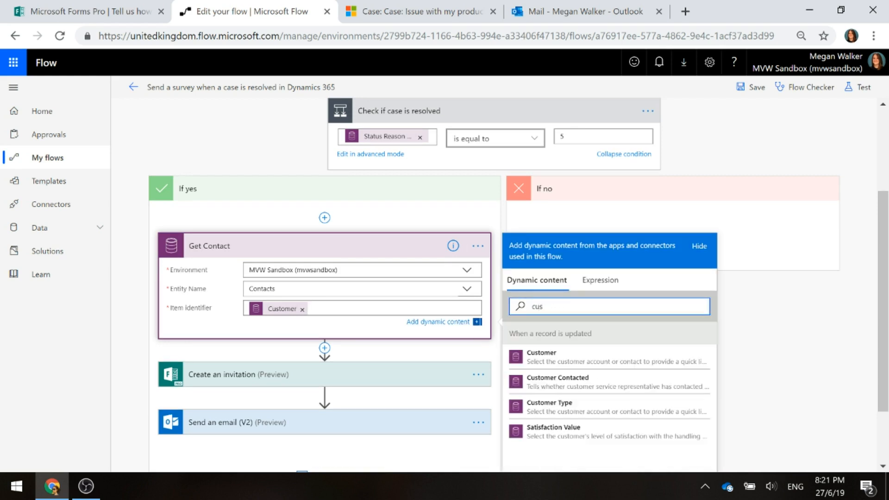
text(tomer)
click(232, 248)
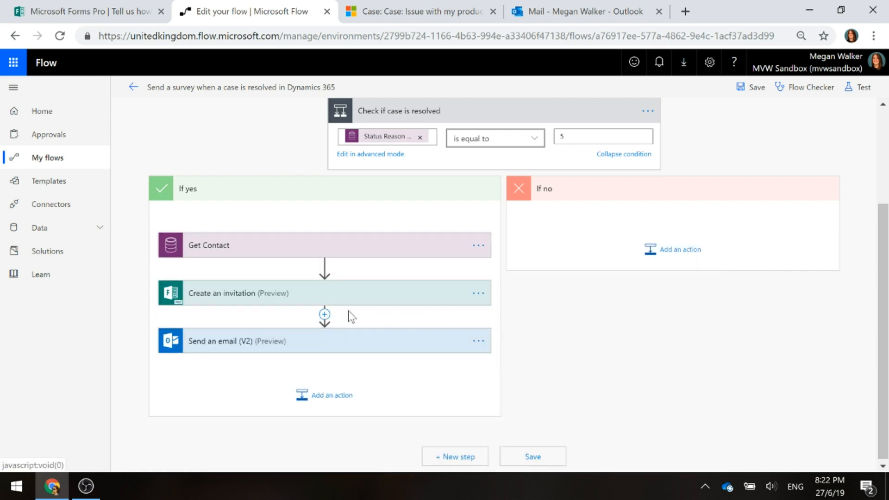
Step: Search for "forms pro" actions at a new insertion point after Get Contact, and cancel the insertion
click(272, 300)
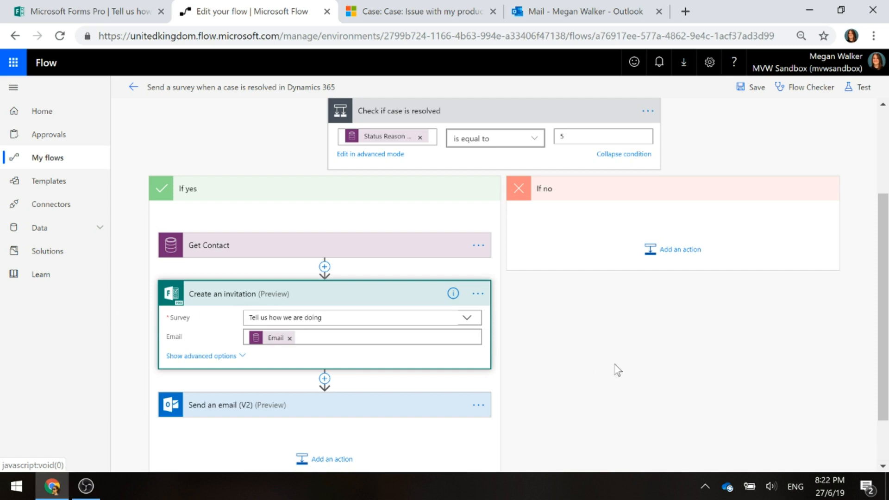
click(325, 268)
click(311, 282)
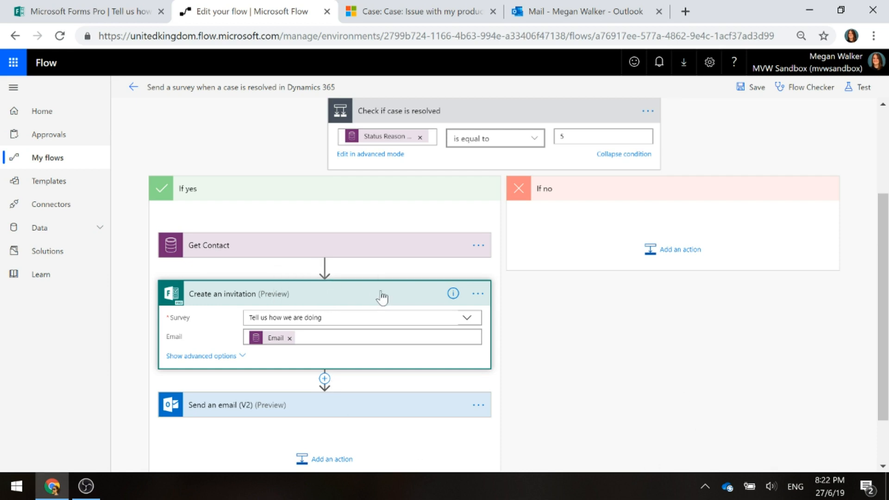
text(f)
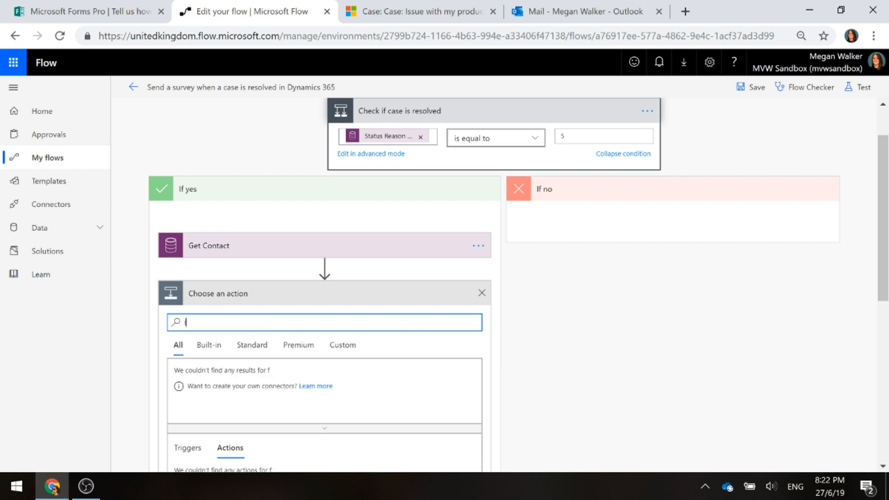
text(orms pro)
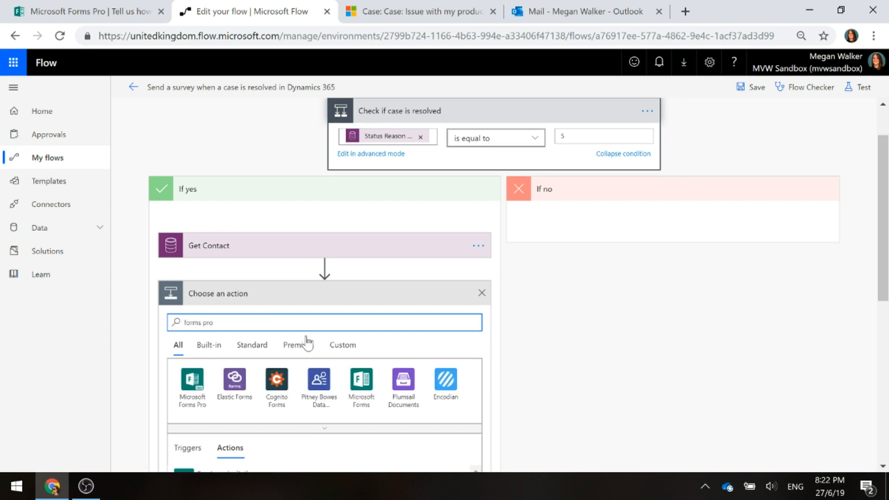
scroll(306, 342, down, 3)
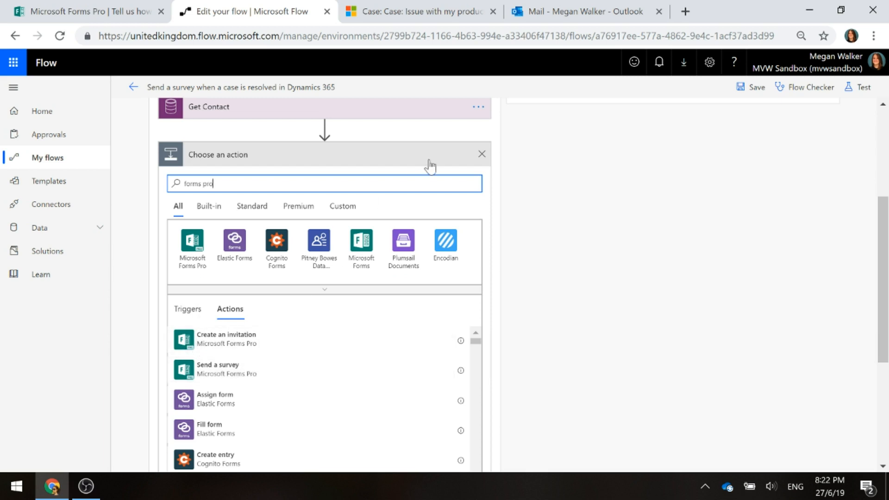
click(481, 157)
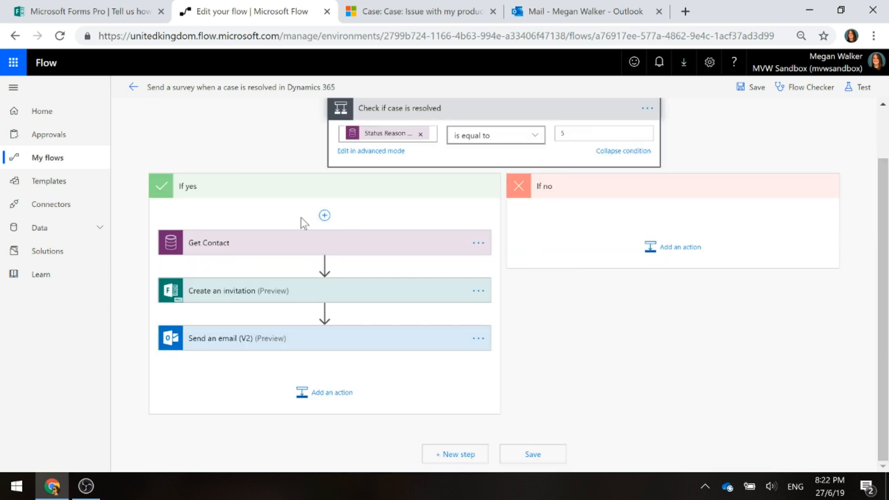
Step: Expand the Create an invitation action and show its advanced options
click(226, 298)
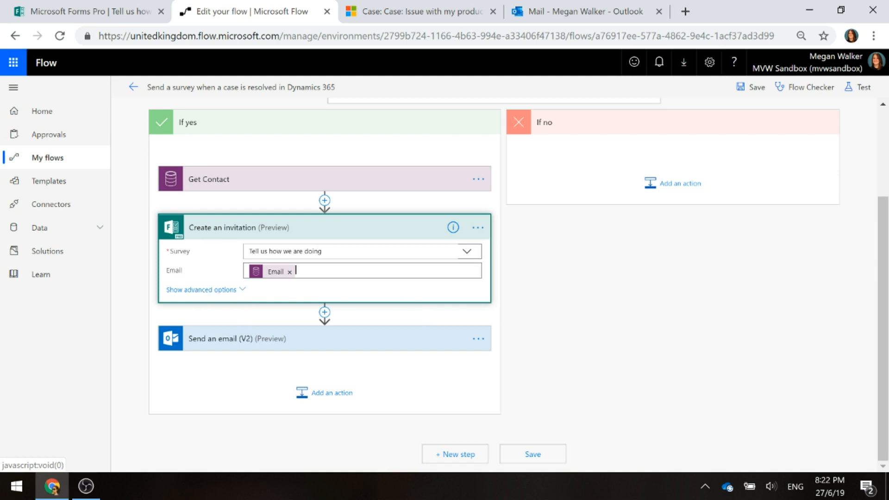
click(318, 273)
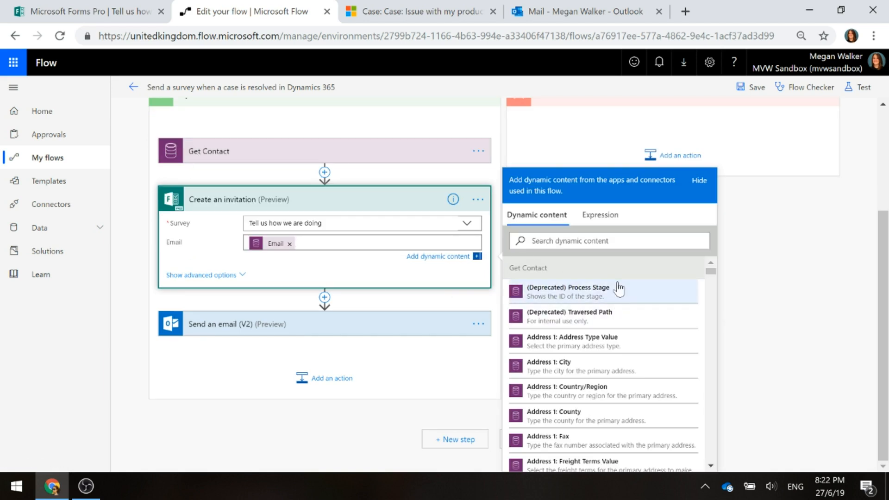
click(216, 276)
scroll(253, 299, down, 2)
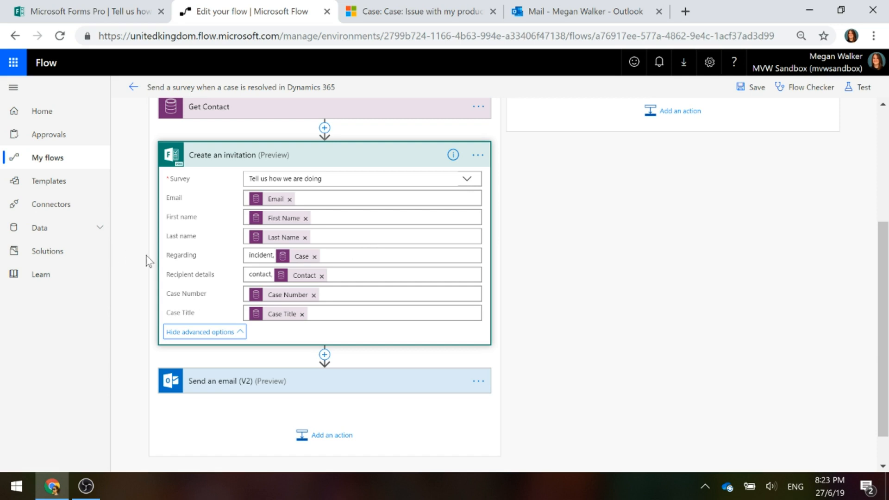
Step: Inspect the invitation's Regarding entry and search the dynamic content for "case" to find the case identifier from the trigger
mouse_move(349, 253)
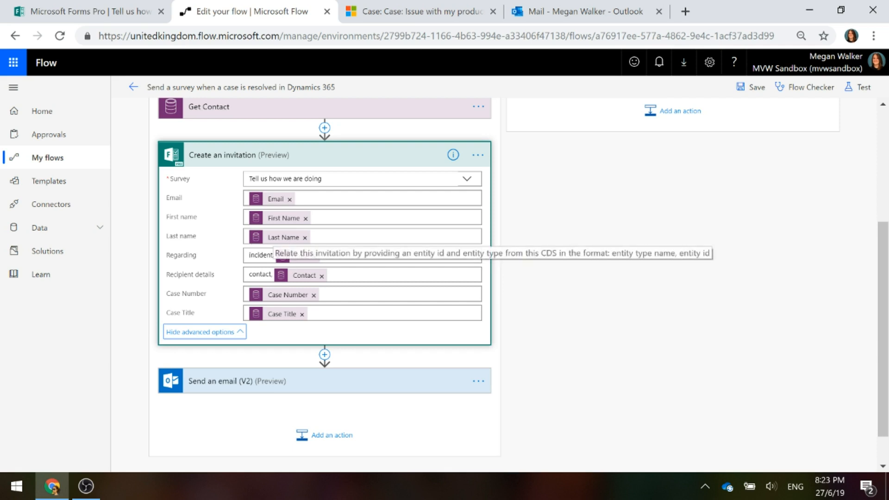
click(273, 255)
drag(273, 255, 238, 256)
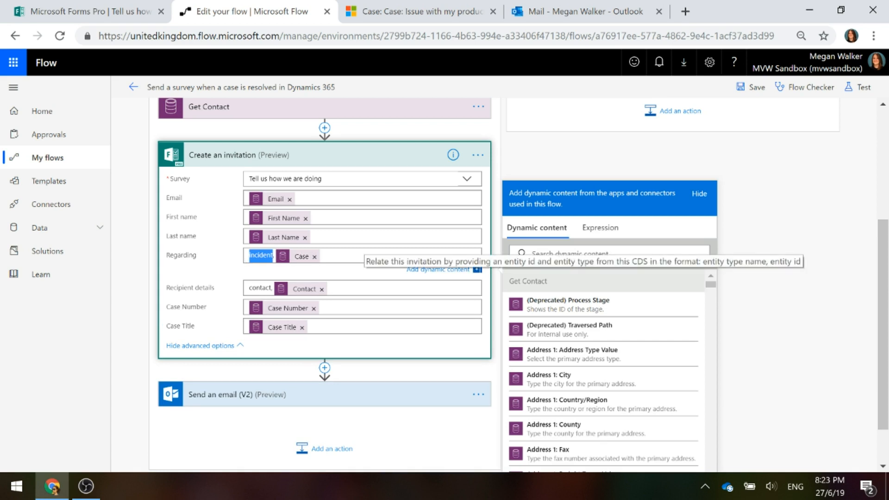
click(359, 252)
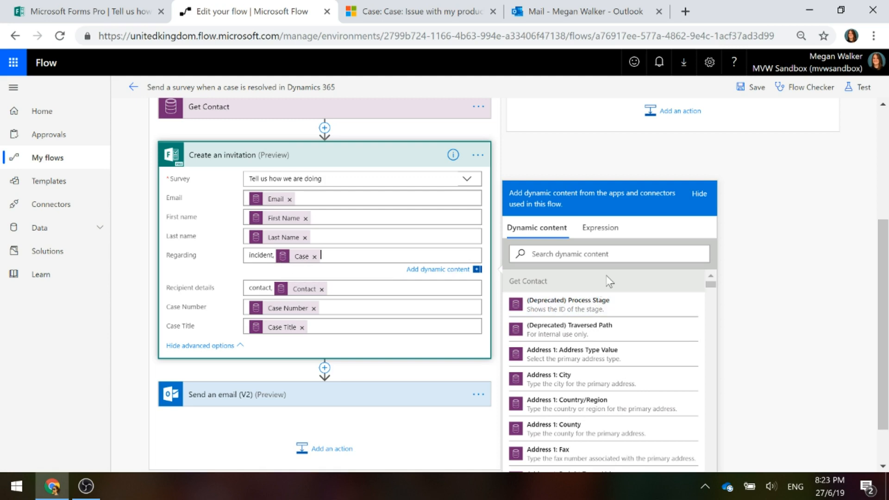
click(532, 254)
text(case)
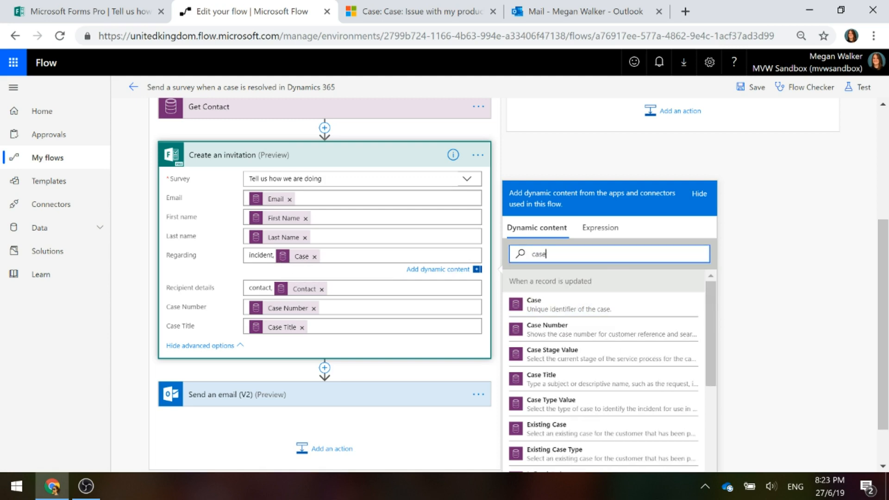
scroll(748, 310, up, 4)
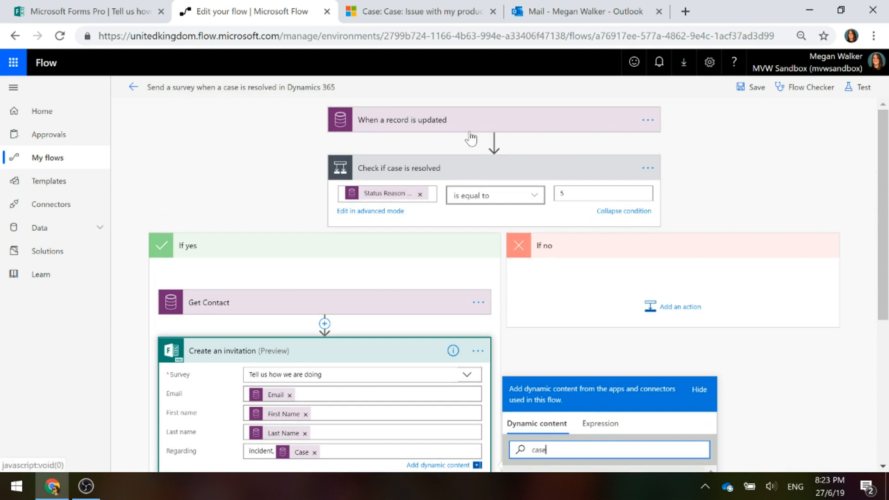
Step: Search the dynamic content for "contact" and locate the contact's unique identifier used in the recipient details
scroll(778, 315, down, 3)
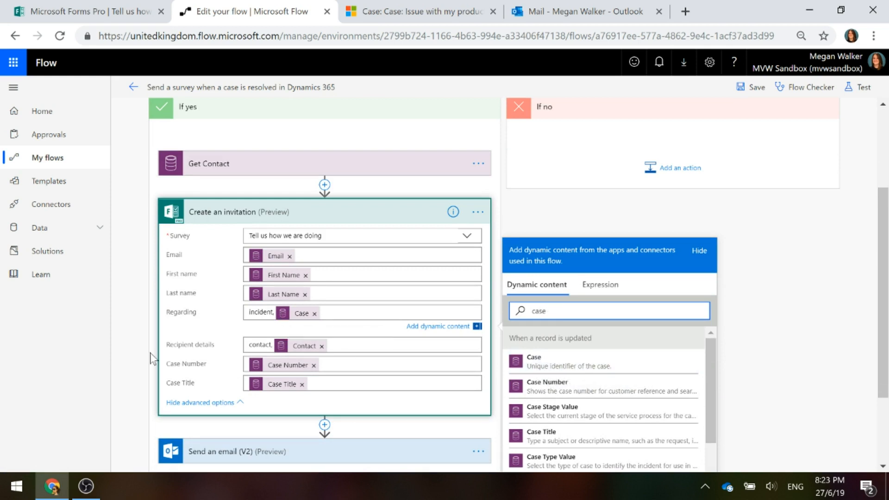
key(ctrl+a)
text(contact)
scroll(618, 395, down, 3)
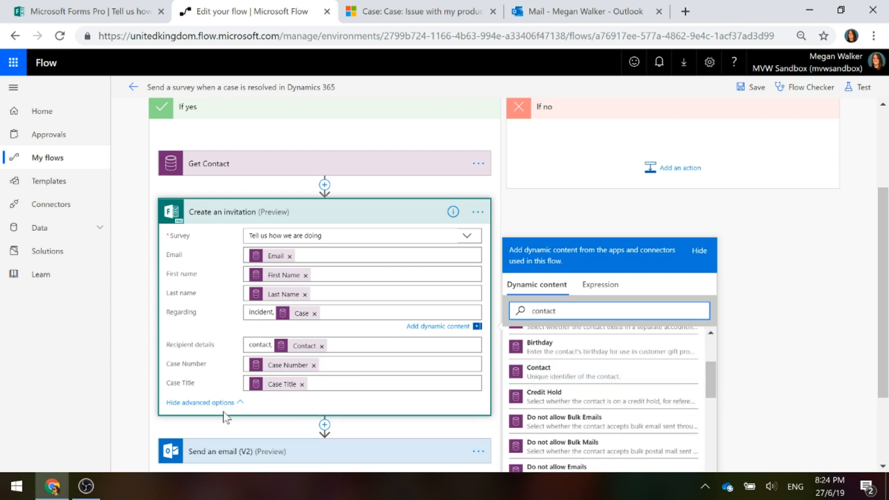
Step: Switch to the Forms Pro survey and review the Case Number and Case Title placeholders in its questions
click(58, 12)
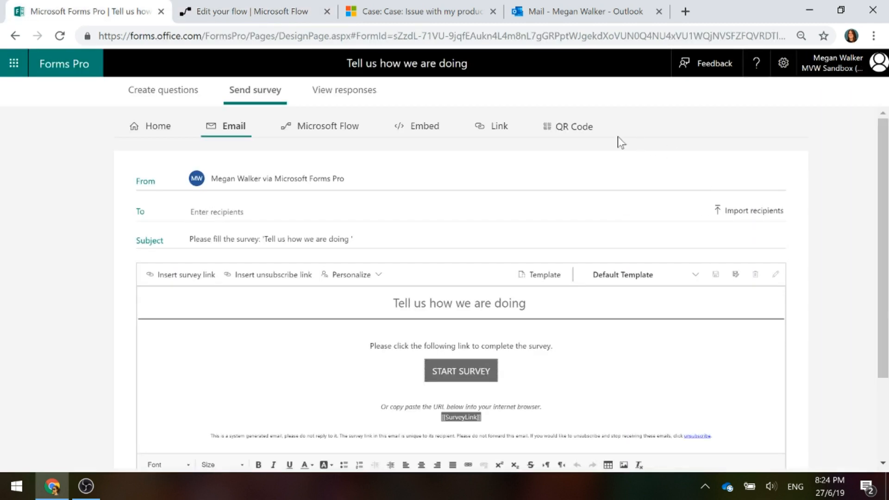
click(140, 94)
scroll(470, 258, down, 2)
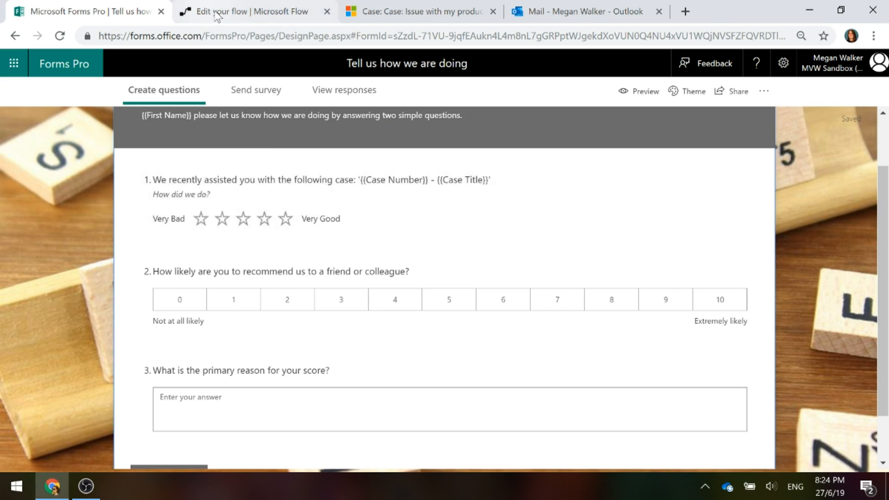
Step: Return to the flow and search the dynamic content for "case ti" to find the Case Title used in the invitation
click(231, 14)
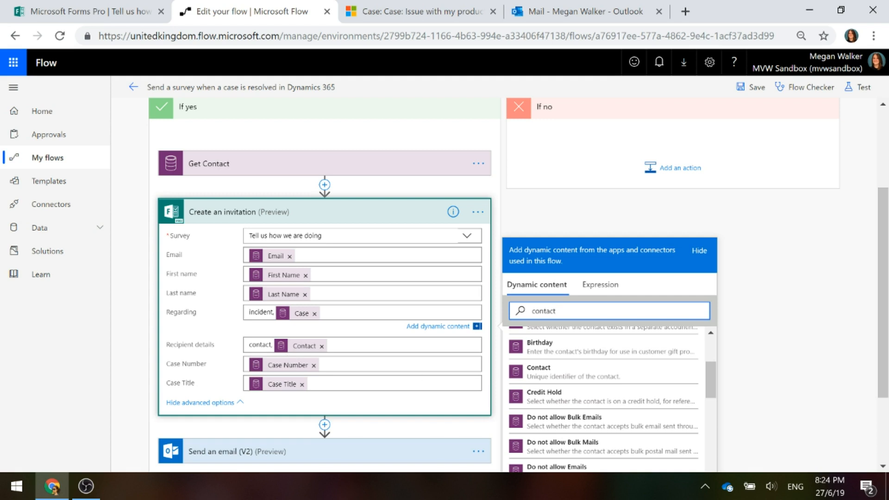
scroll(254, 288, down, 3)
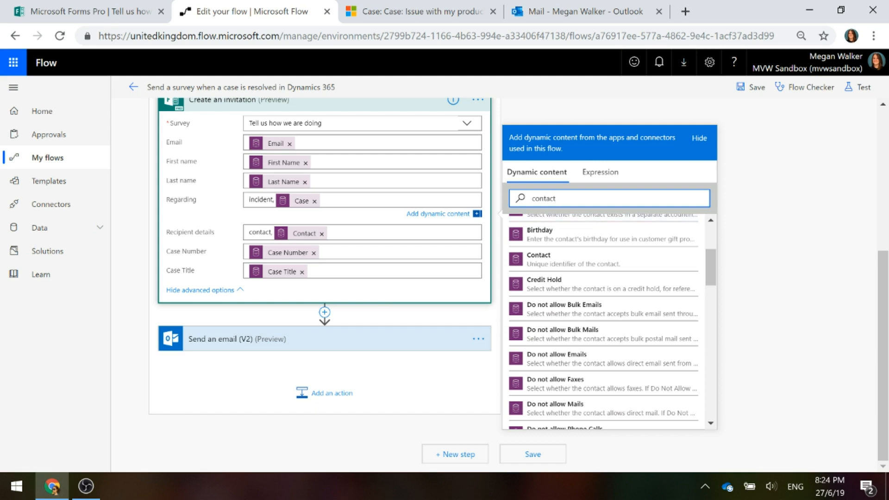
key(ctrl+a)
text(case ti)
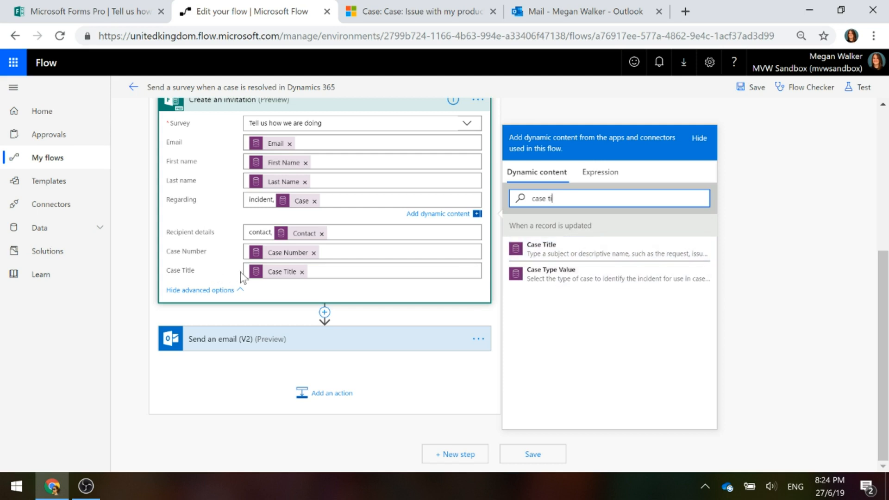
Step: Collapse the Create an invitation action and expand Send an email (V2) to review its recipient, subject and body
scroll(213, 232, up, 2)
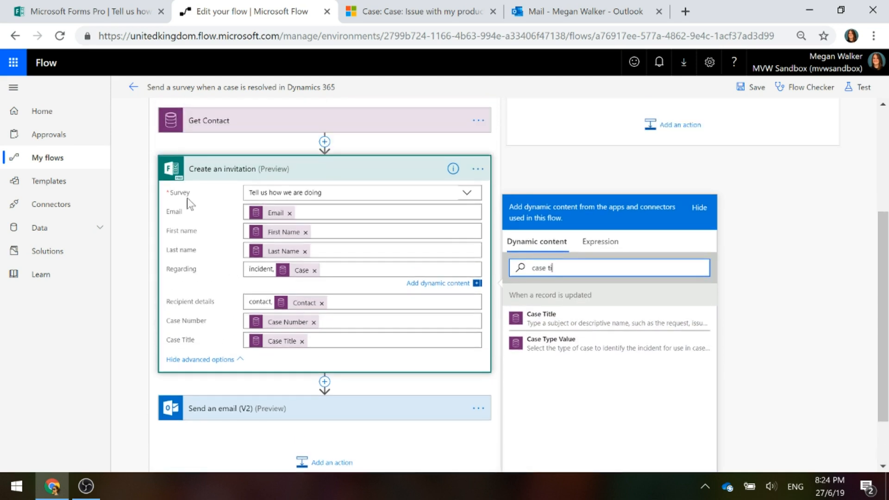
click(212, 171)
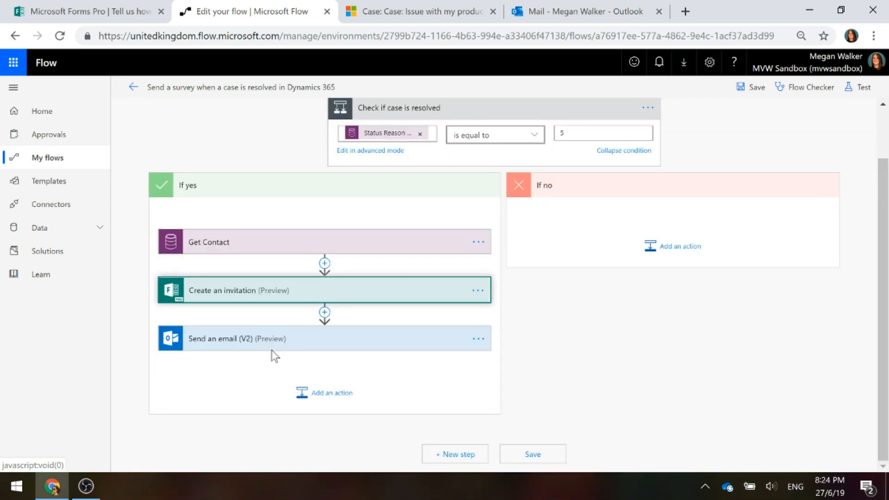
click(225, 345)
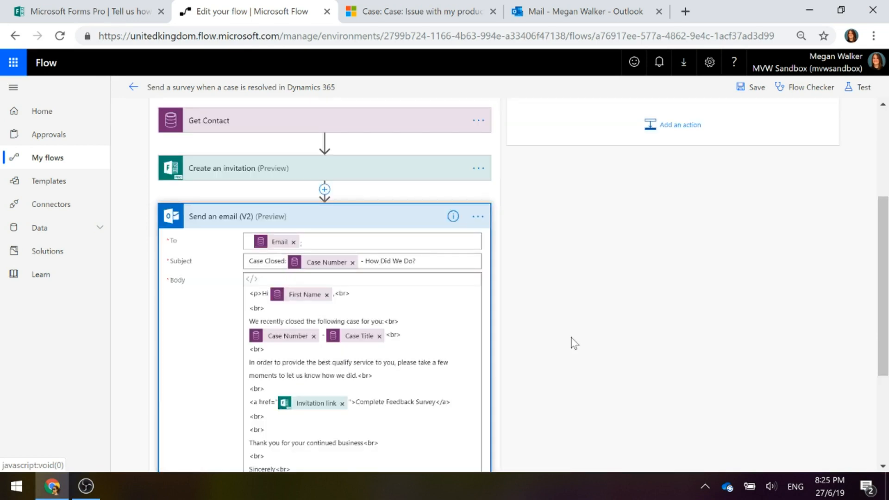
scroll(576, 308, down, 2)
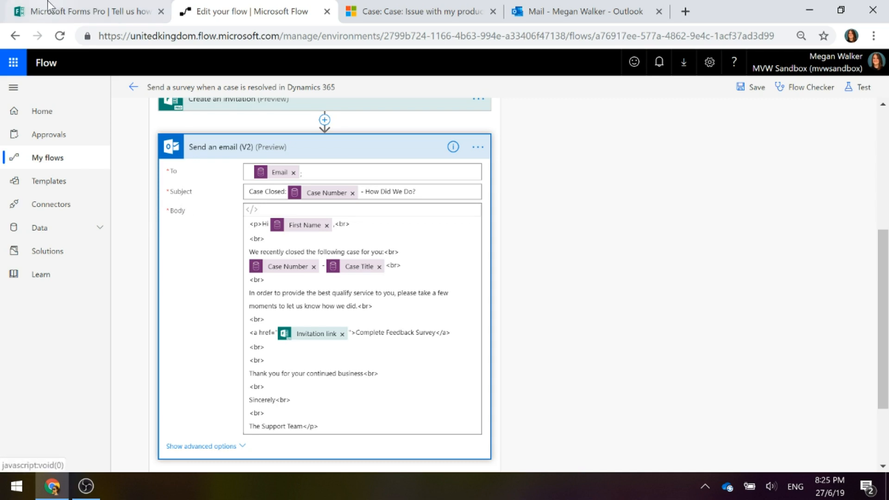
Step: Switch to the Forms Pro survey and open its option for sending by email
click(62, 13)
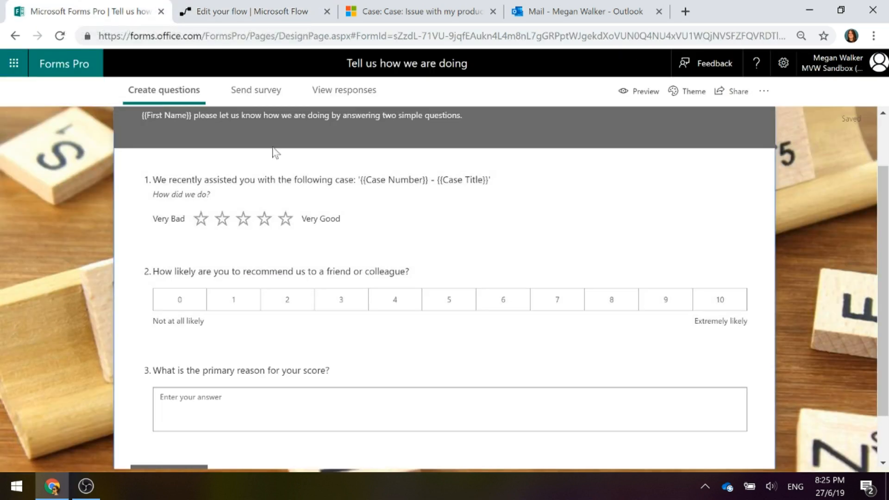
click(250, 91)
click(213, 258)
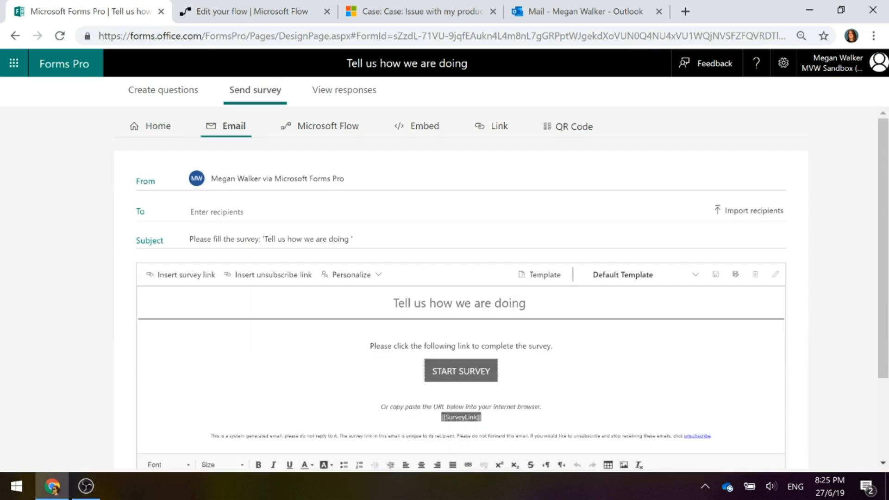
Step: Choose the Generic Feedback Template for the survey email and look through its content
click(649, 280)
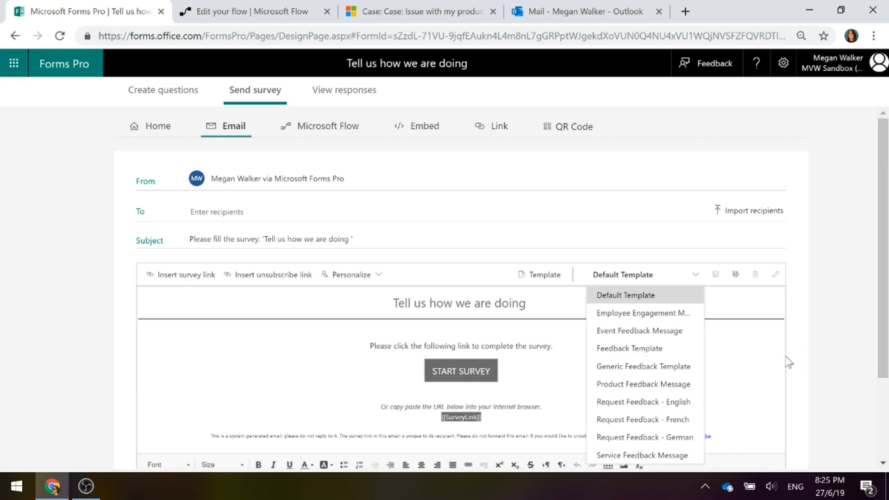
click(672, 367)
scroll(383, 363, down, 1)
scroll(383, 364, down, 5)
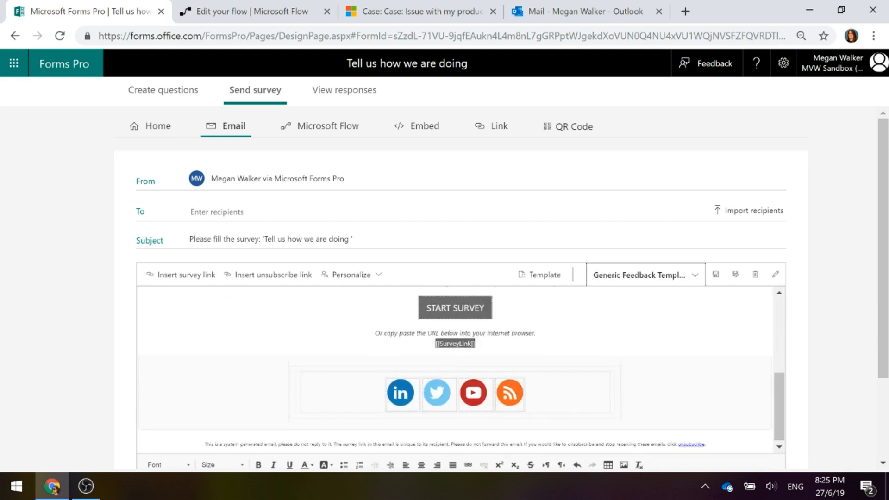
scroll(383, 364, up, 4)
scroll(383, 364, up, 2)
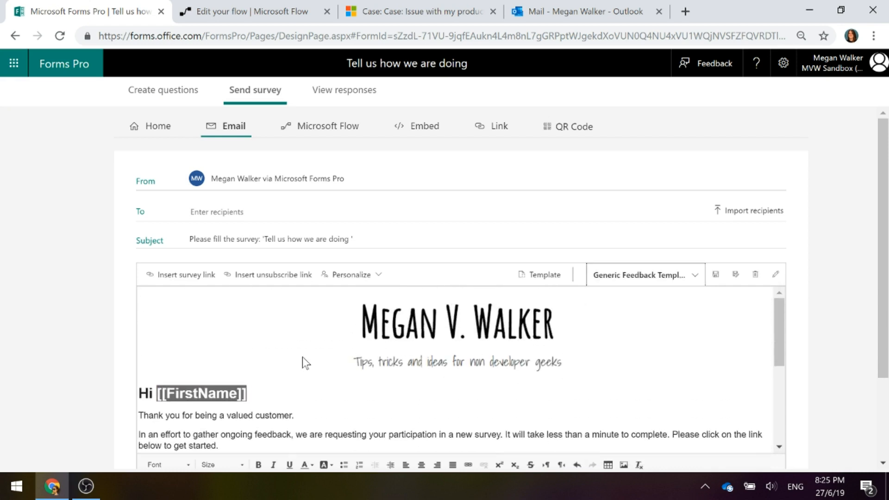
scroll(303, 363, down, 5)
scroll(300, 296, up, 5)
Step: Return to the flow and inspect the dynamic content offered for the email's To field and the Case Number in its subject
click(254, 9)
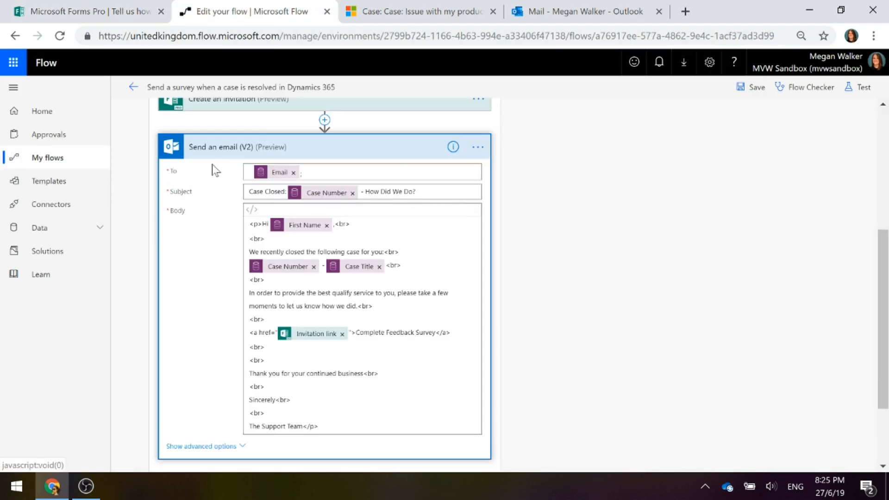
click(345, 172)
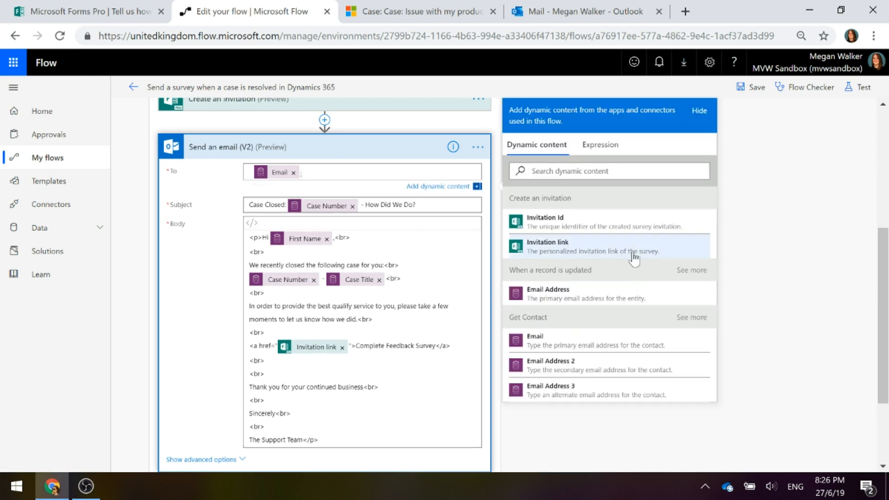
scroll(562, 242, down, 2)
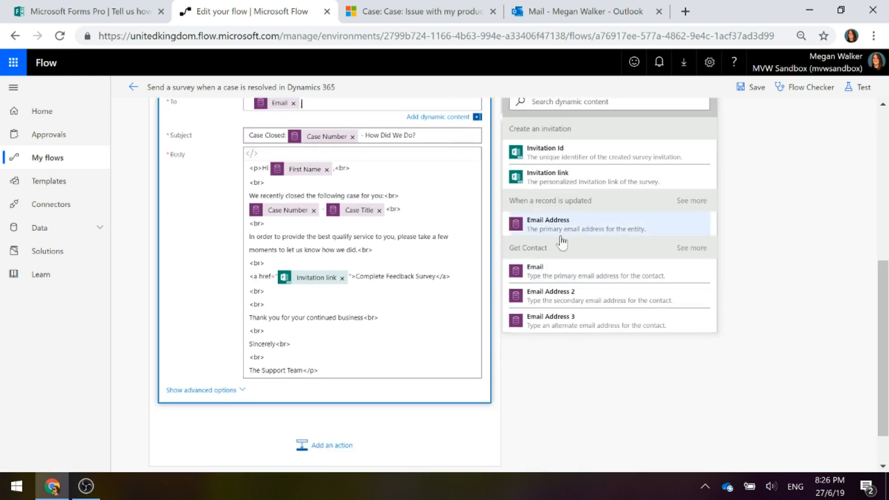
scroll(482, 287, up, 2)
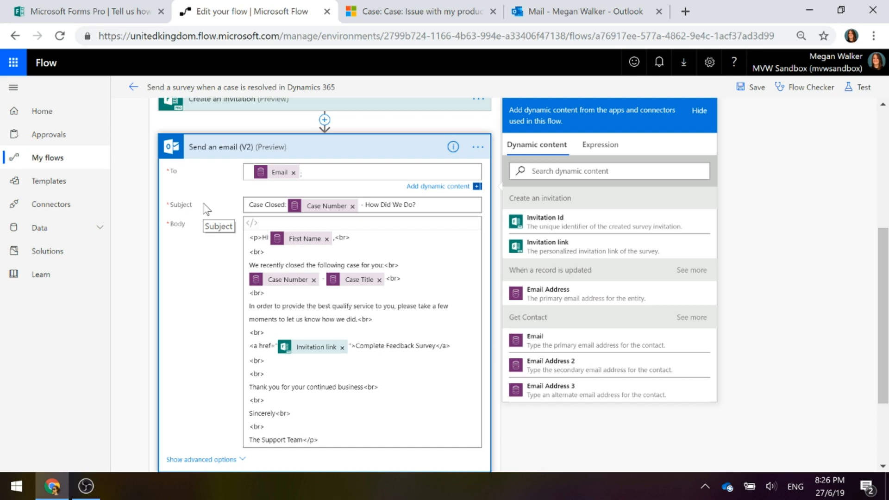
scroll(207, 210, up, 6)
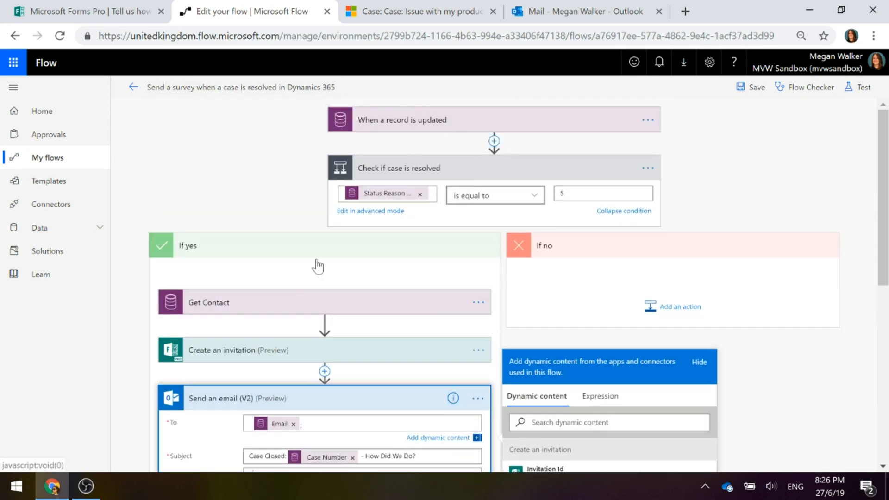
scroll(317, 267, down, 5)
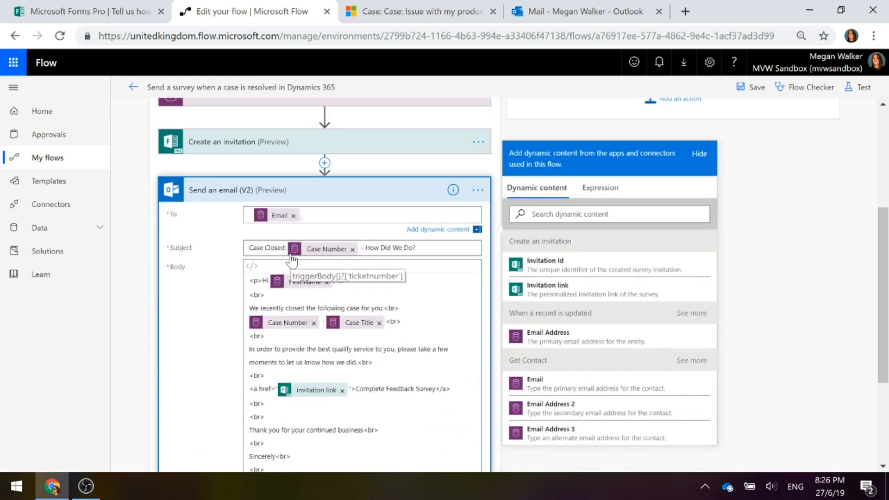
Step: Search the dynamic content for "first name" to locate the contact field used in the email greeting
scroll(206, 279, down, 2)
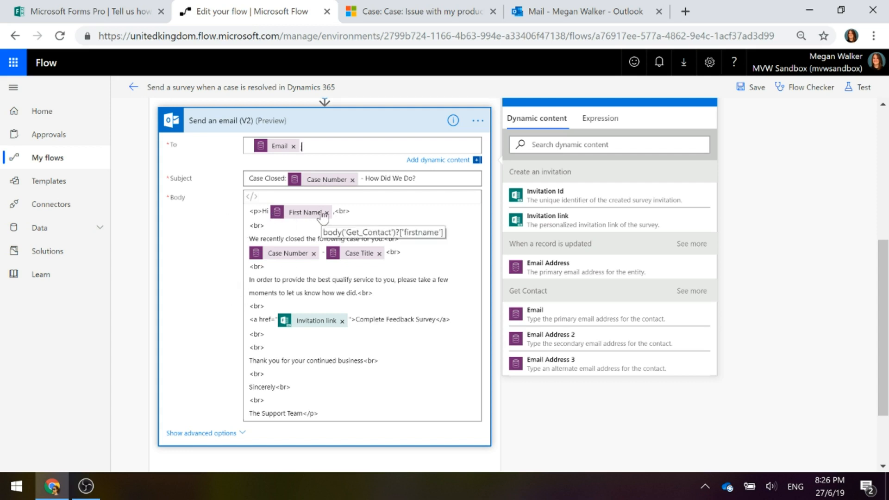
scroll(561, 282, down, 1)
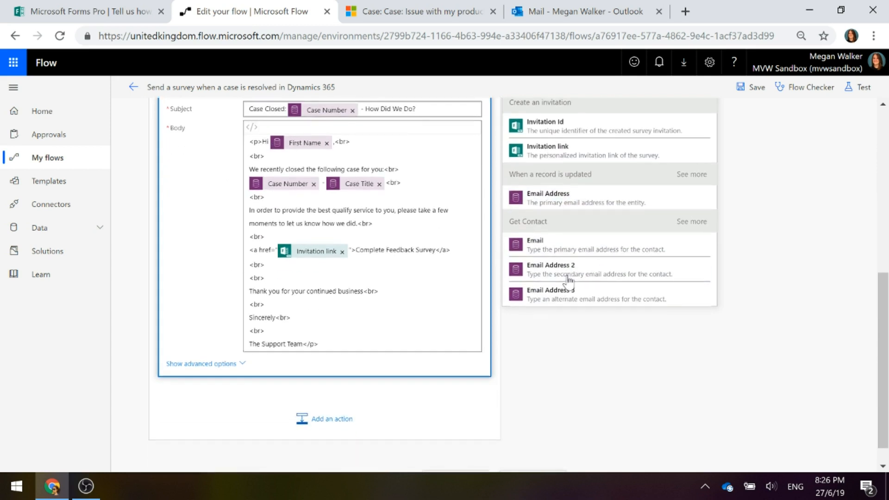
click(516, 240)
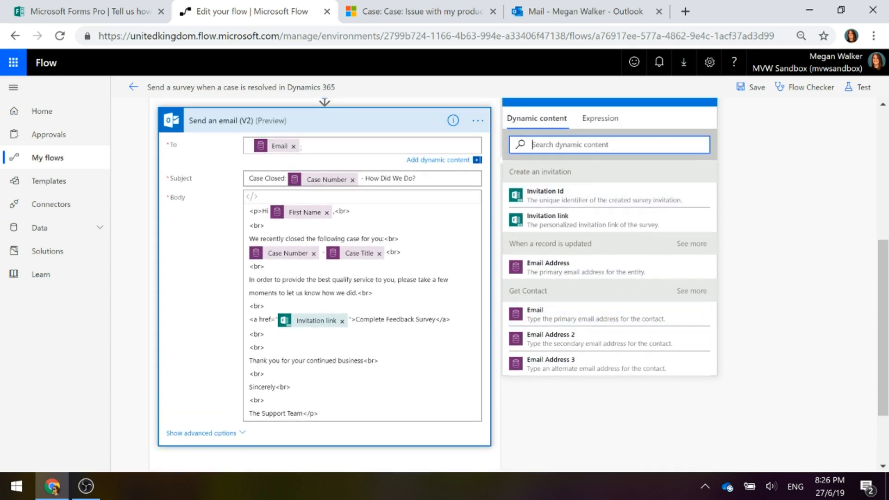
text(first)
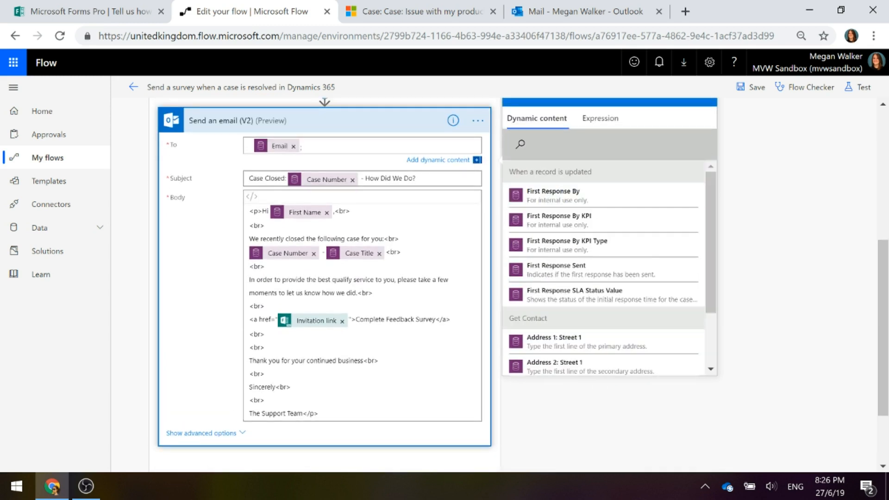
scroll(632, 282, up, 3)
click(599, 257)
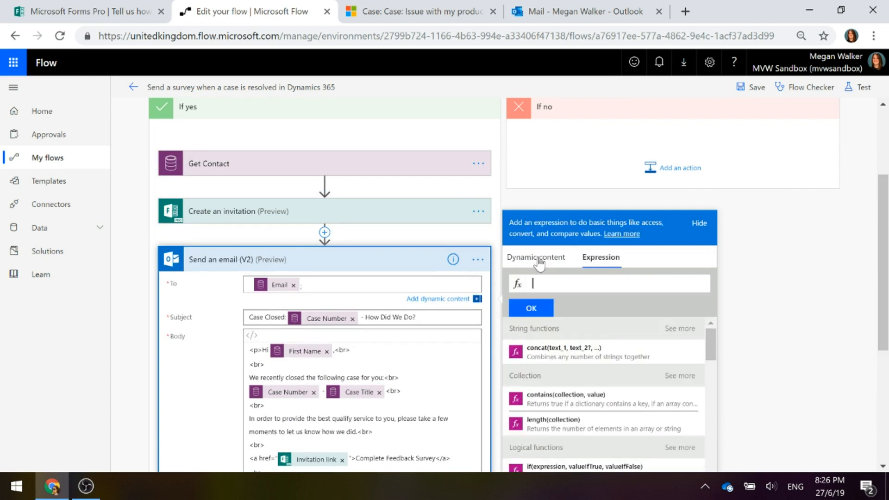
click(538, 259)
click(556, 281)
text(name)
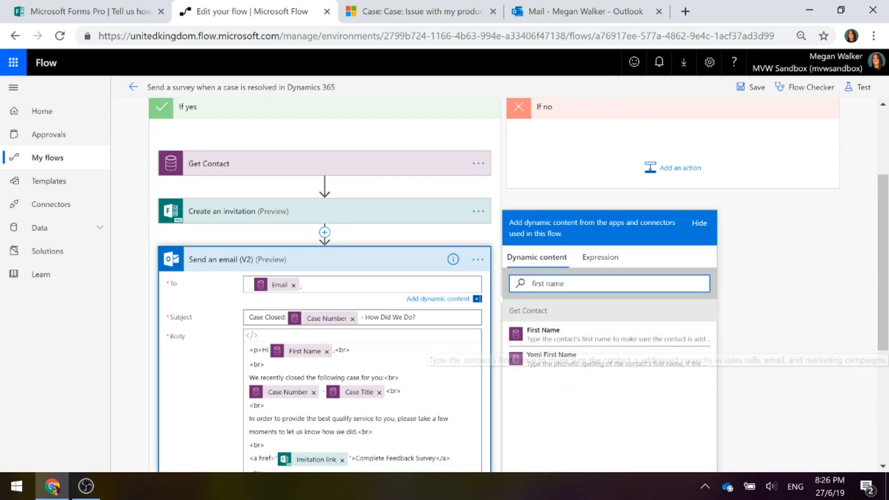
Step: Clear the dynamic content search and locate the Invitation link provided by the Create an invitation action
scroll(430, 361, down, 2)
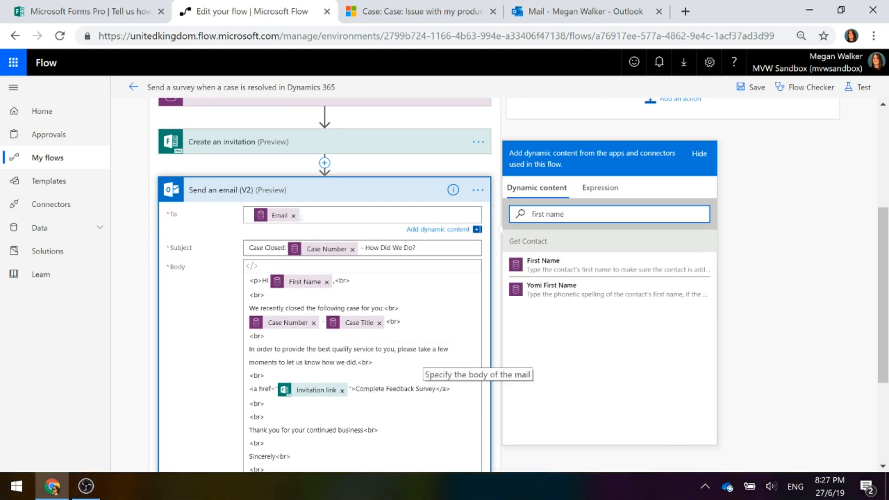
scroll(421, 366, down, 2)
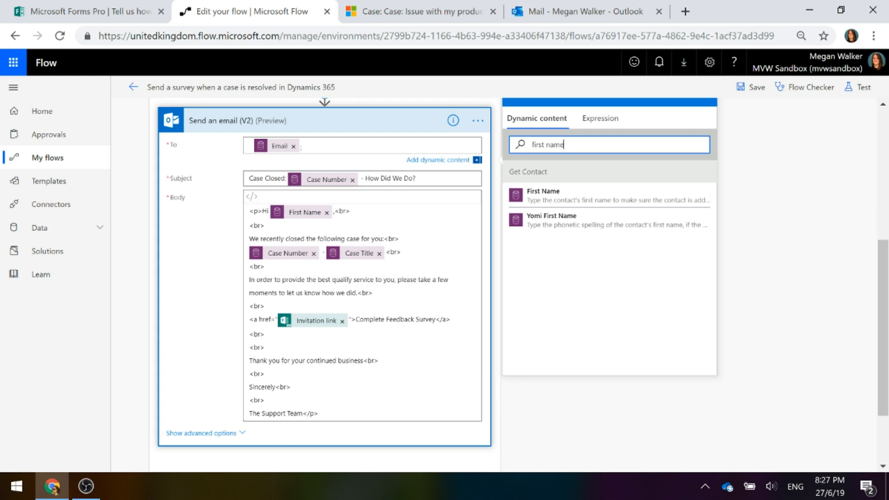
drag(564, 144, 532, 145)
key(BackSpace)
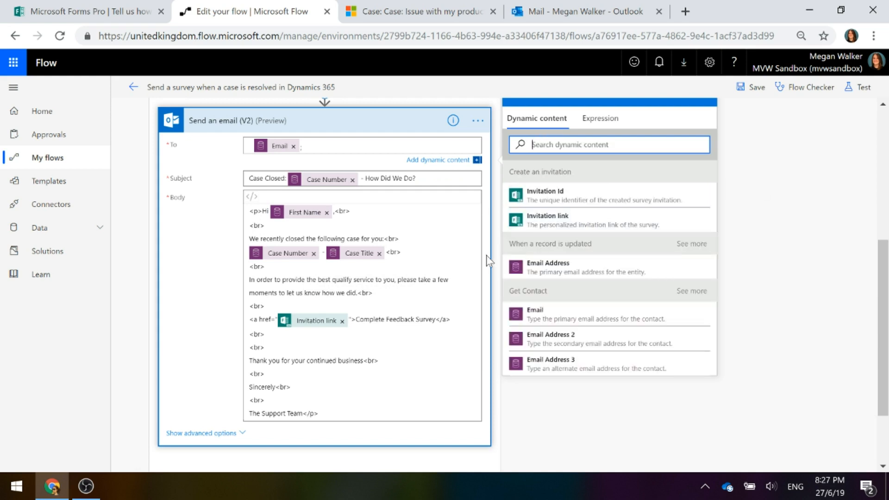
scroll(629, 199, up, 1)
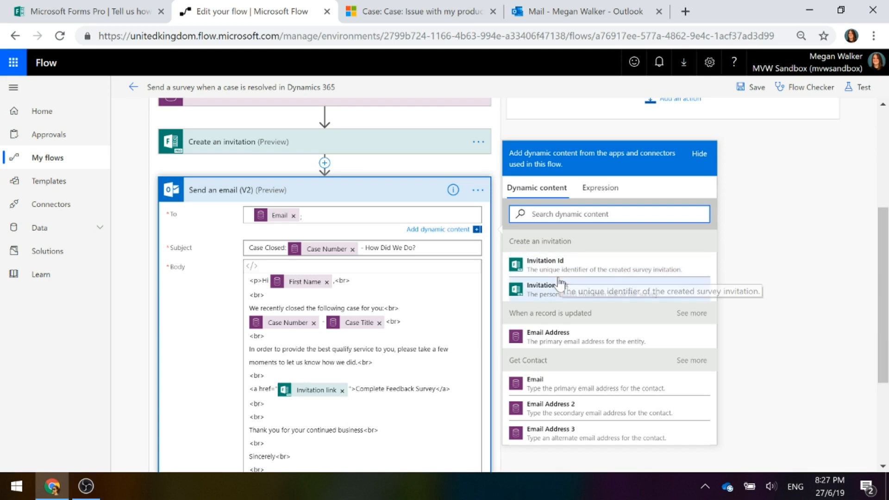
Step: Highlight the link text "Complete Feedback Survey" in the email body and clear the selection without editing it
scroll(528, 334, down, 2)
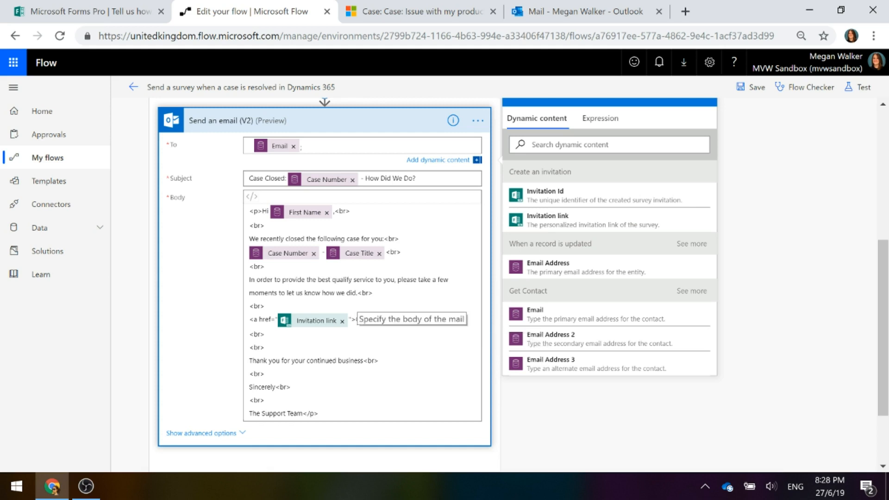
drag(356, 319, 433, 307)
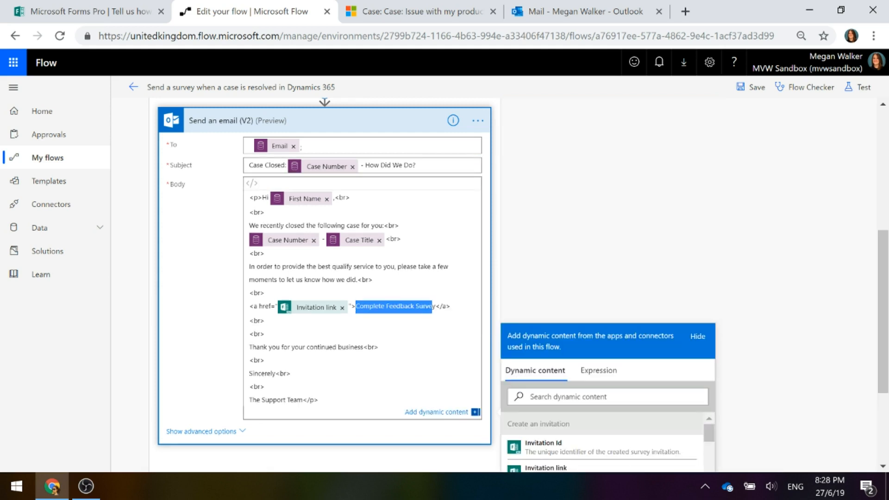
click(440, 306)
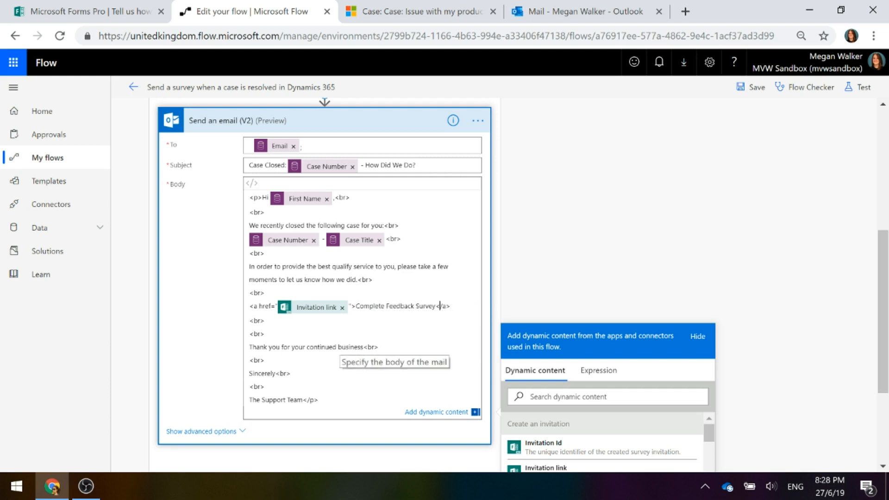
Step: Look over the rest of the email action and collapse Send an email (V2) to show the whole flow
scroll(341, 367, down, 3)
scroll(268, 414, up, 5)
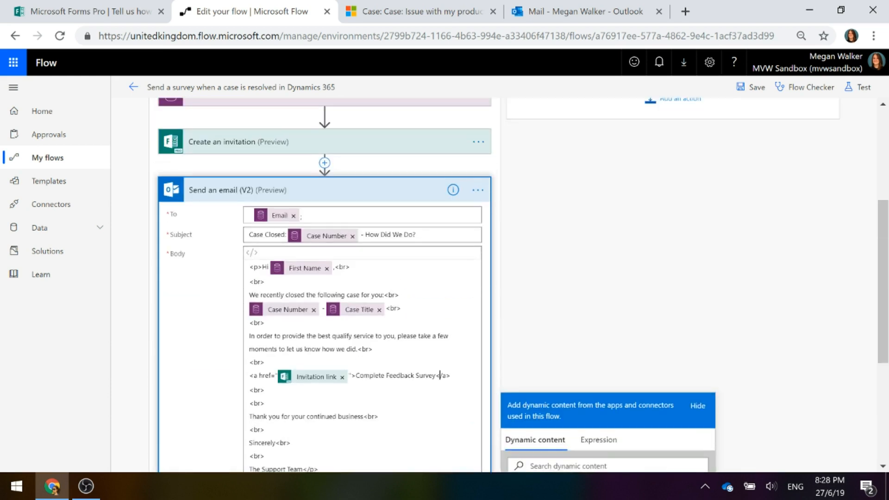
scroll(213, 365, up, 5)
click(206, 398)
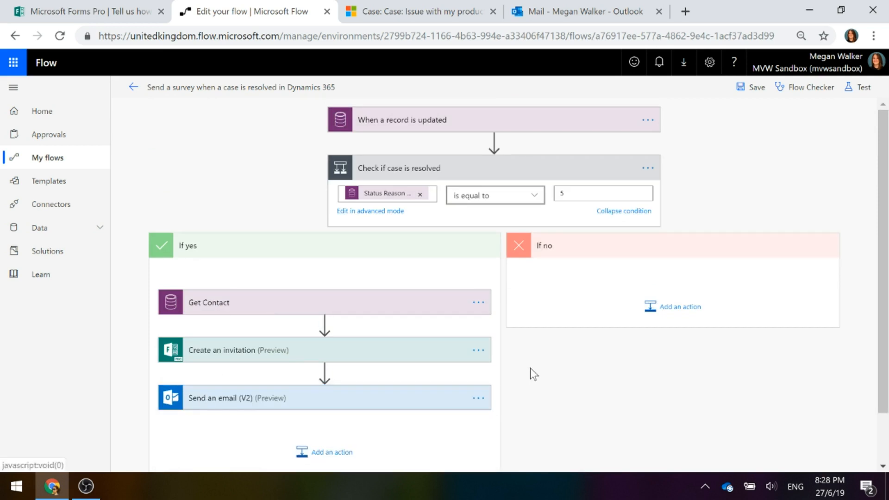
Step: Switch to Dynamics 365 and resolve the case "Issue with my product" as Problem Solved with the resolution "Done", confirming cancellation of its open activities
click(401, 11)
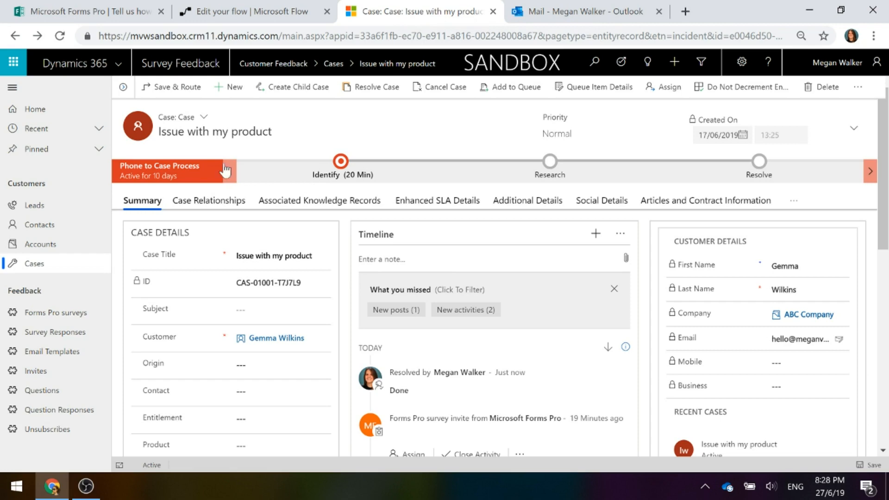
click(371, 87)
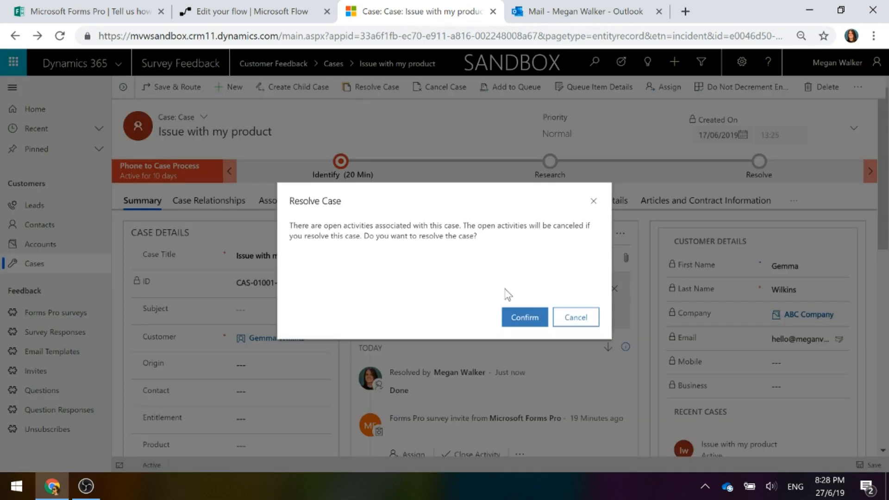
click(528, 323)
click(456, 189)
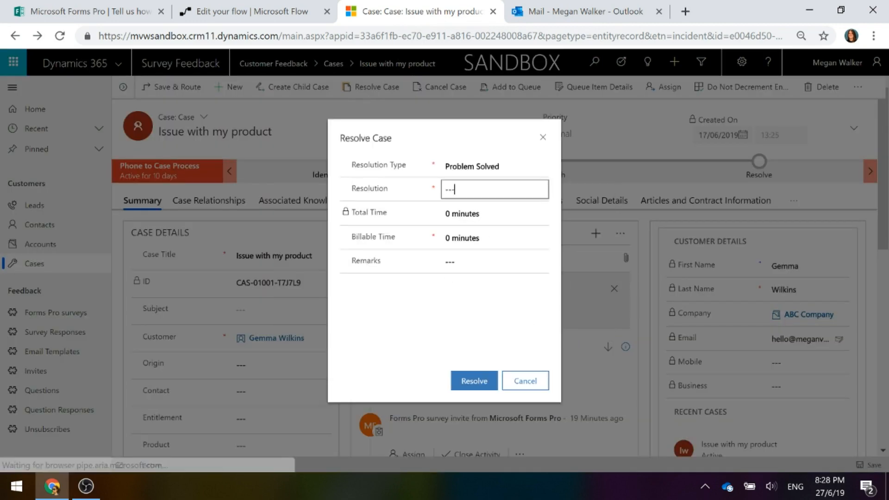
text(Done)
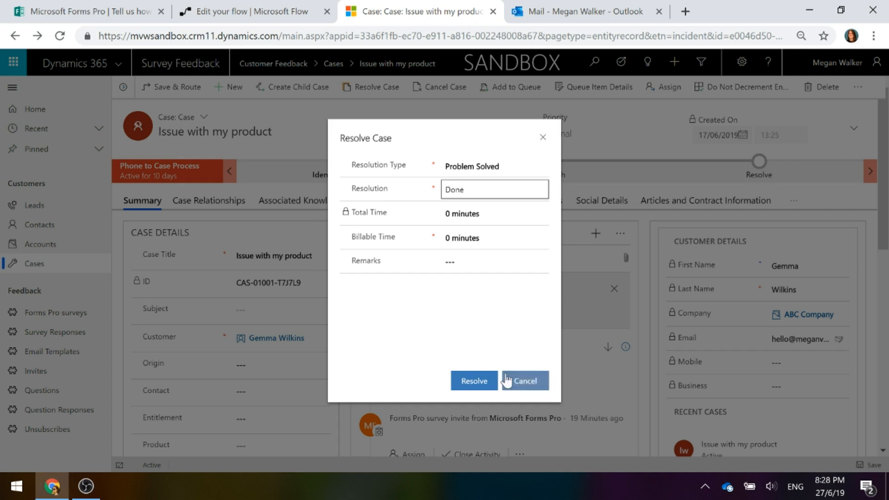
click(469, 387)
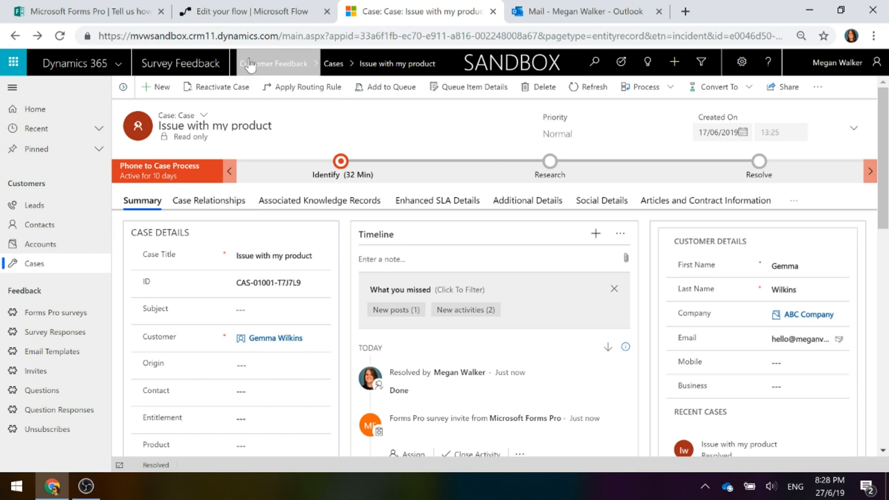
Step: Return to Microsoft Flow and open the most recent run in the run history of "Send a survey when a case is resolved in Dynamics 365"
click(255, 12)
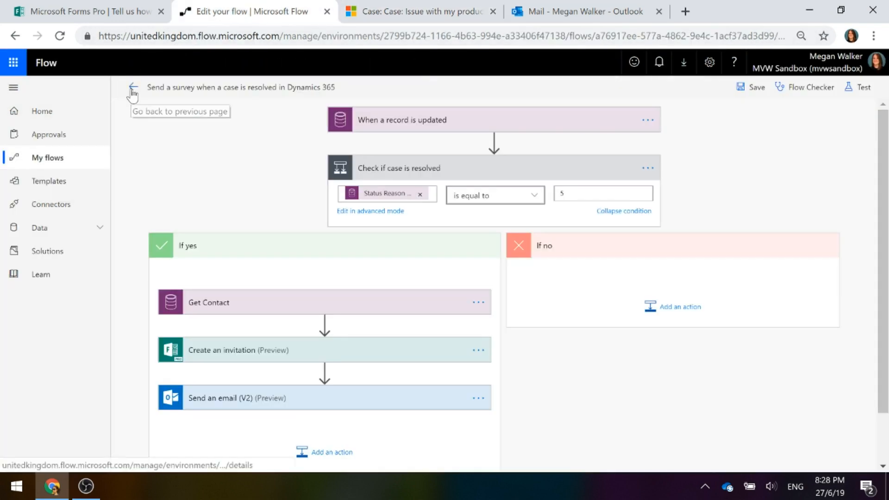
click(134, 87)
scroll(323, 347, down, 2)
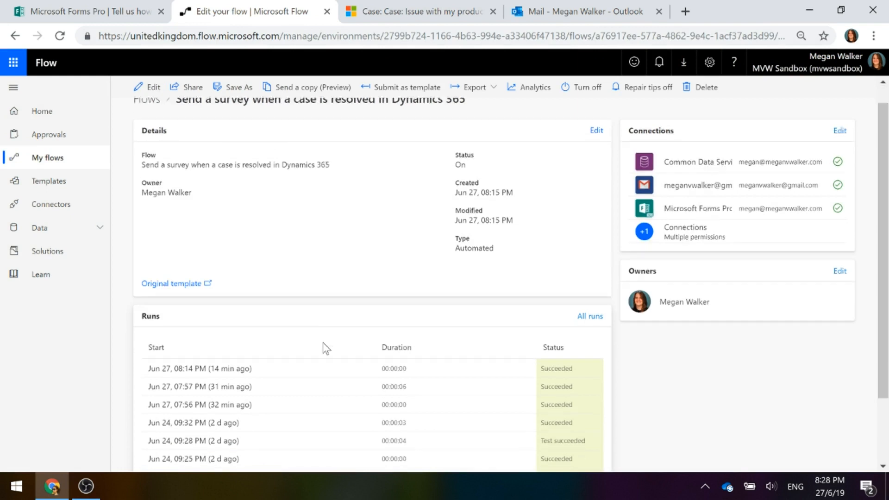
click(595, 268)
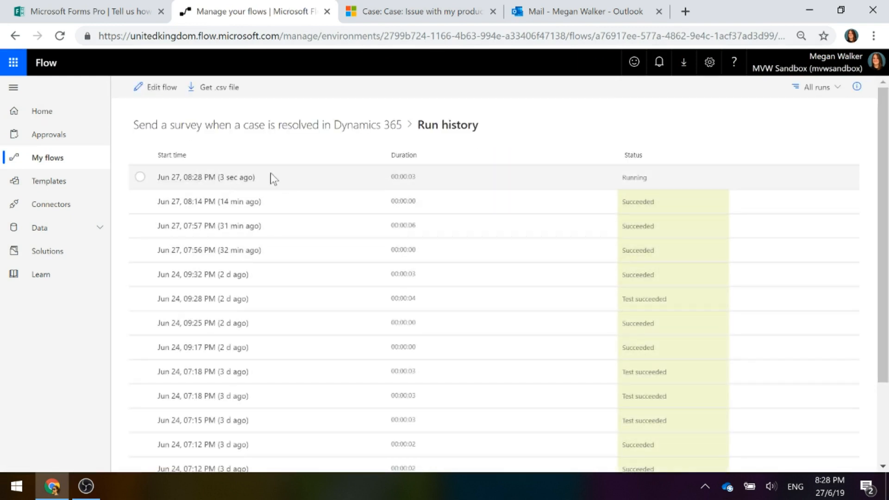
click(231, 181)
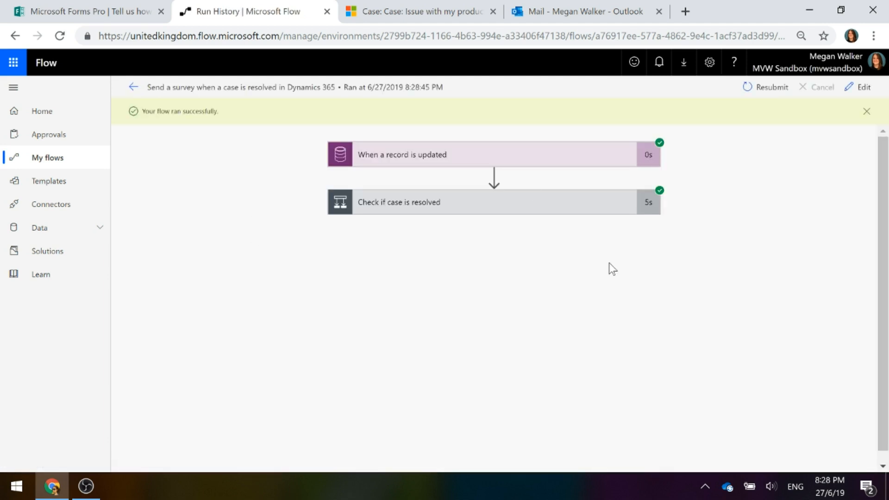
Step: Expand the "When a record is updated" trigger in the run and examine its inputs and outputs
click(417, 159)
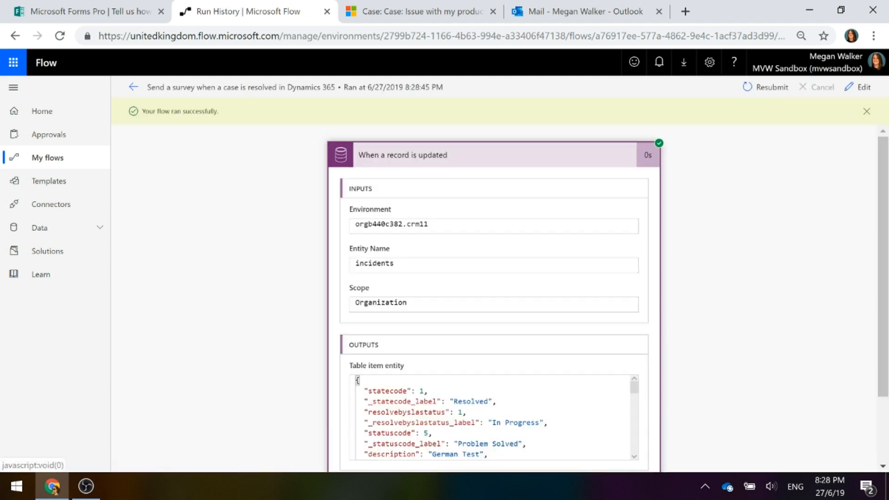
scroll(565, 379, down, 2)
scroll(565, 380, down, 1)
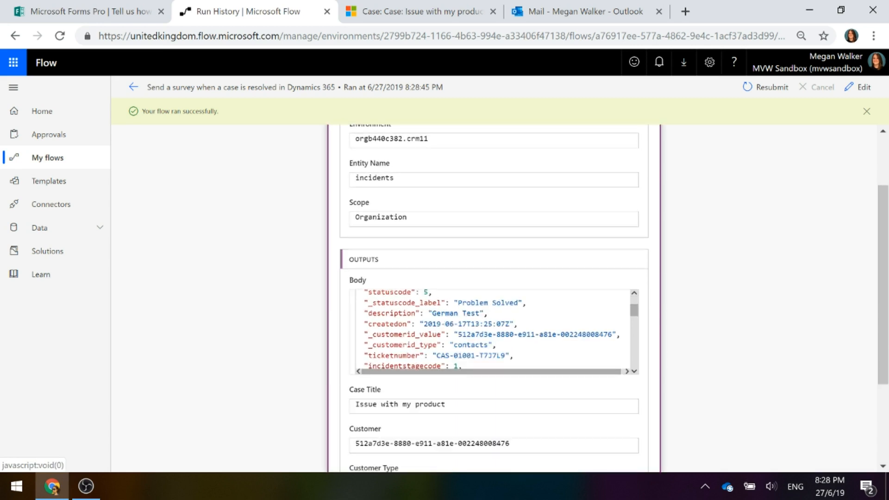
scroll(540, 323, up, 3)
scroll(752, 355, down, 5)
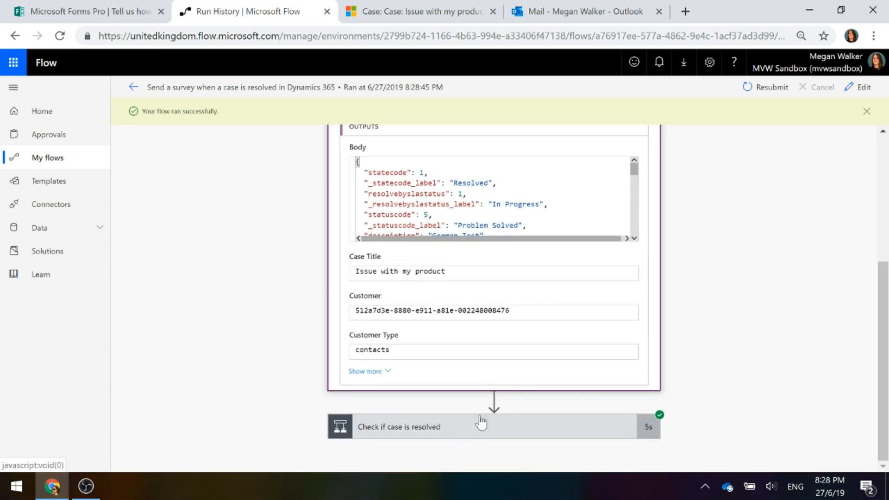
Step: Expand "Check if case is resolved" and the Get Contact action to examine the condition result and the contact data
click(407, 424)
scroll(504, 351, down, 5)
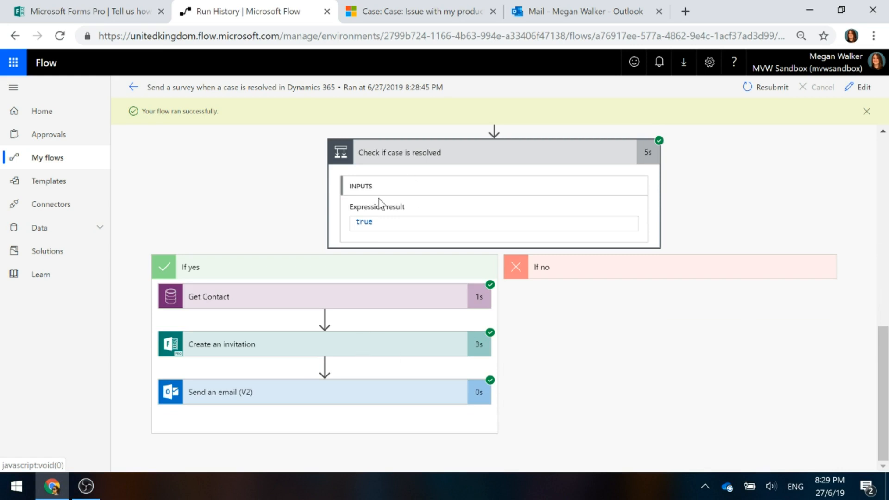
click(233, 302)
scroll(259, 355, down, 6)
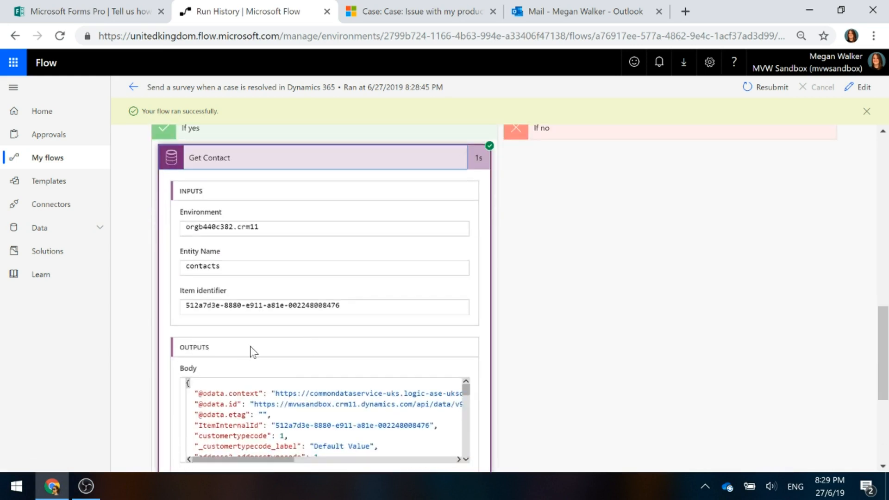
scroll(343, 318, down, 10)
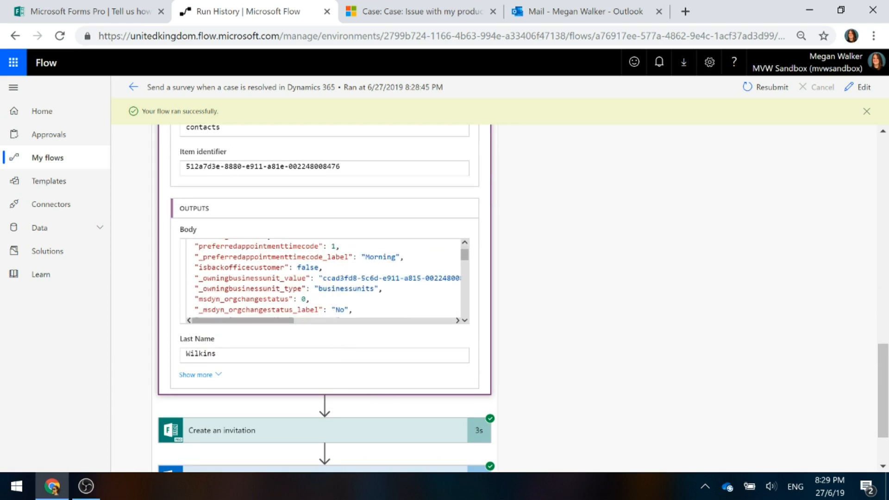
scroll(514, 310, down, 2)
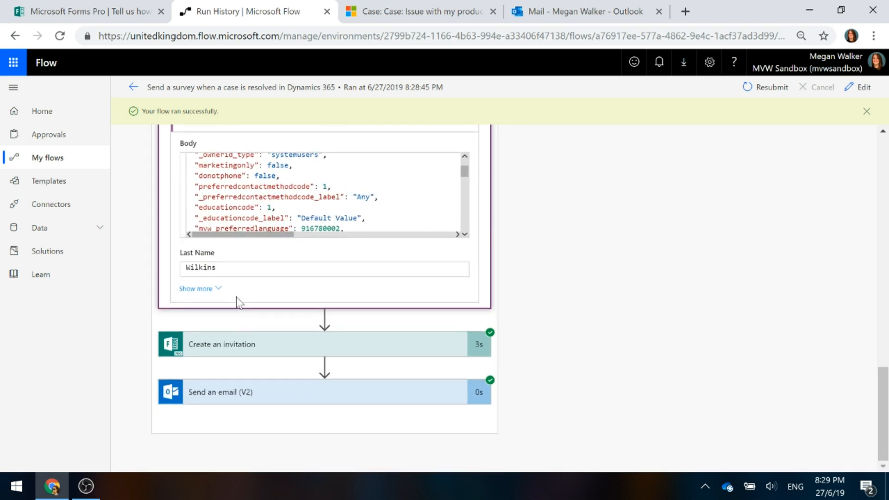
Step: Expand Create an invitation and Send an email (V2) to examine the invitation link and the email's recipient, subject and body
click(226, 353)
scroll(573, 319, down, 6)
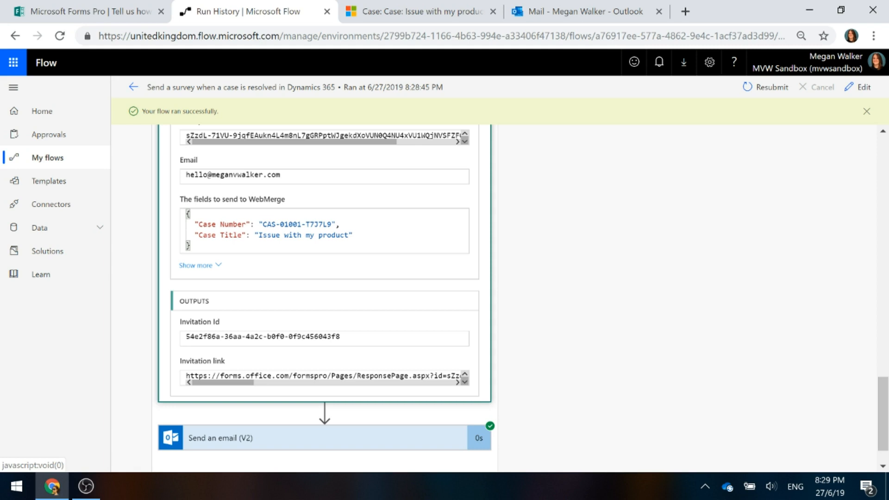
scroll(508, 269, down, 1)
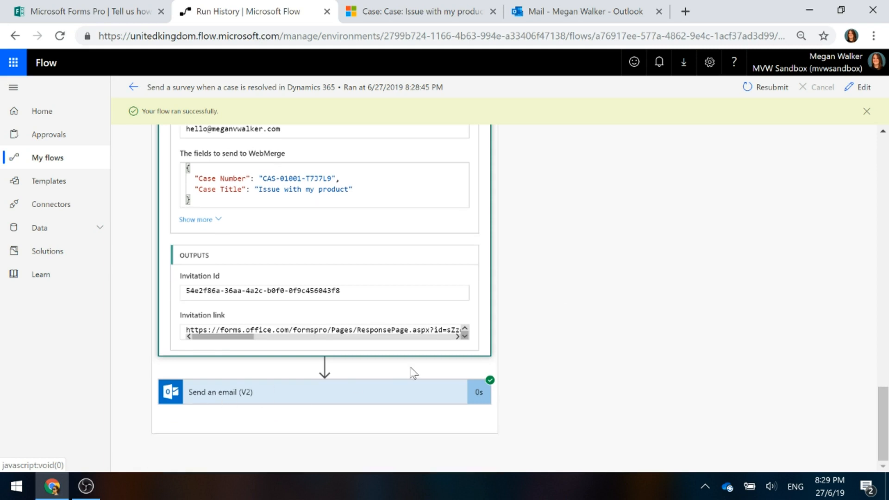
click(352, 391)
scroll(347, 278, down, 5)
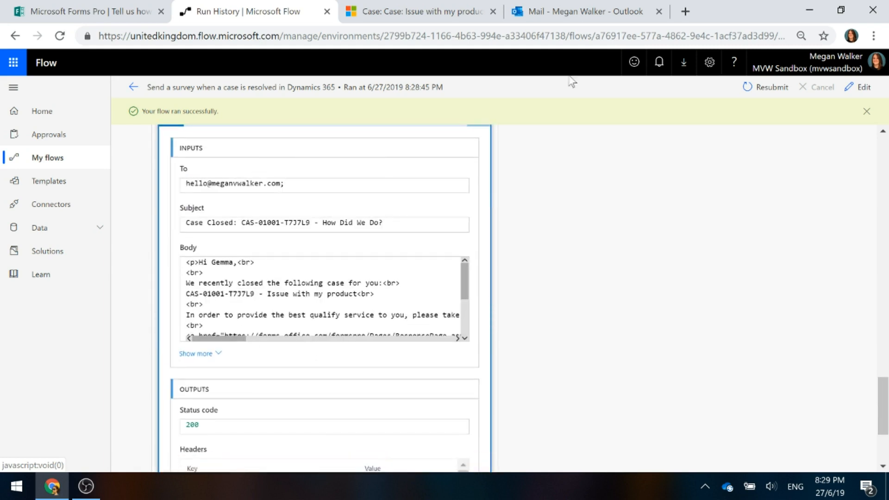
Step: Switch to Outlook, open the "How Did We Do?" case-closed email in a maximized window and follow its "Complete Feedback Survey" link
click(551, 11)
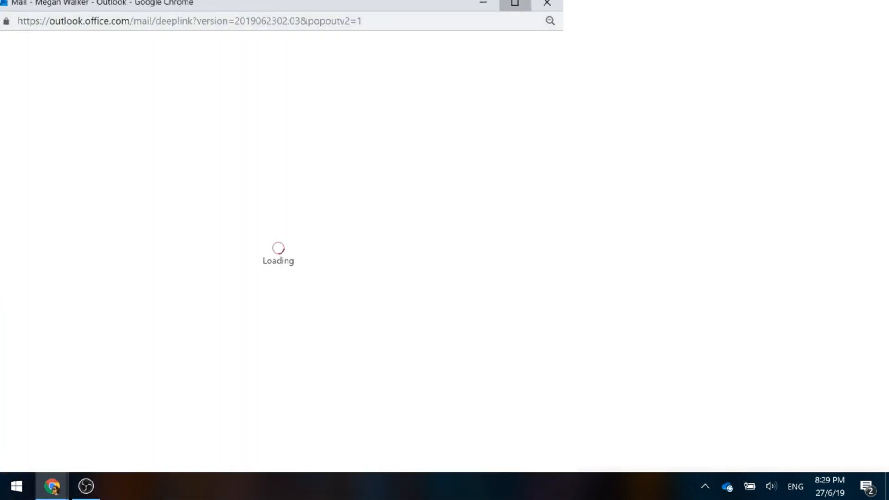
click(515, 3)
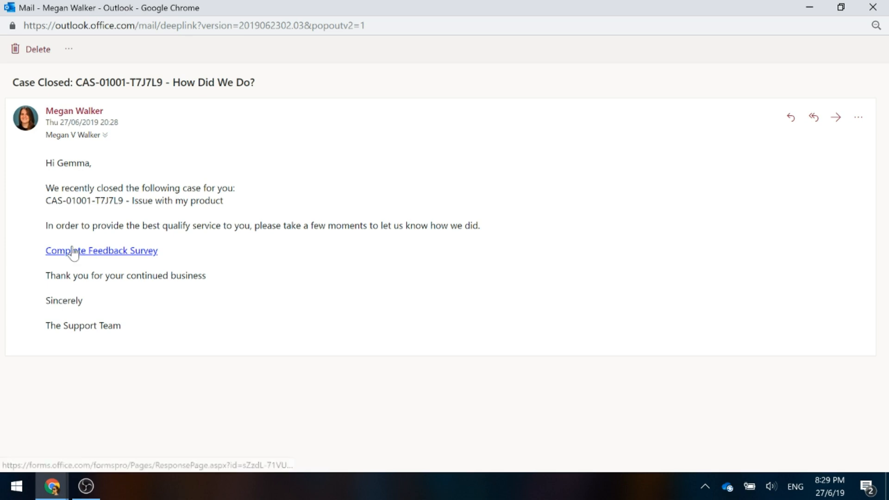
click(88, 252)
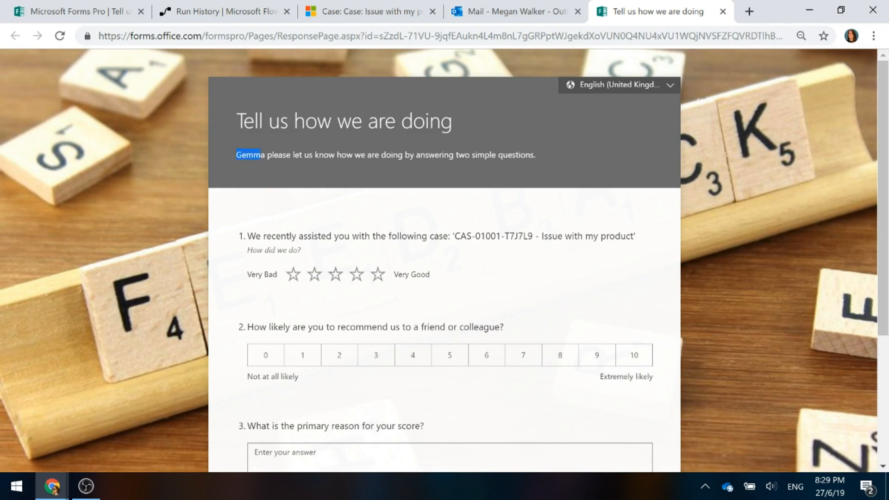
click(338, 167)
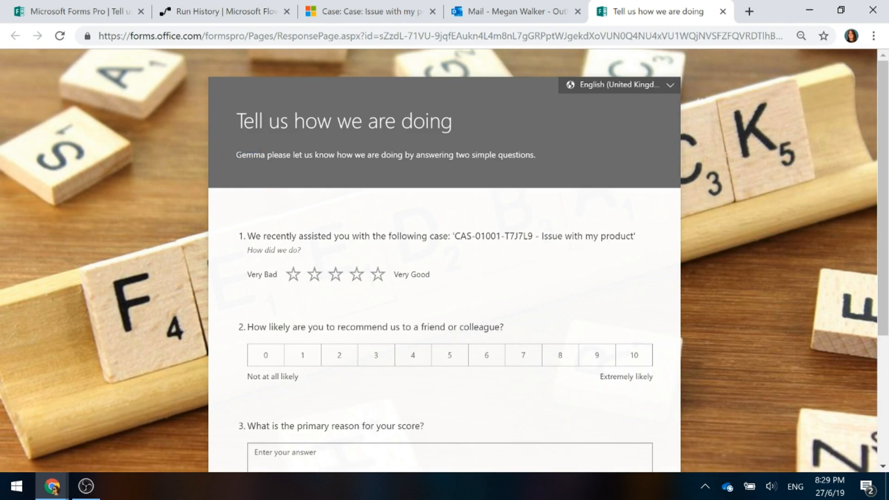